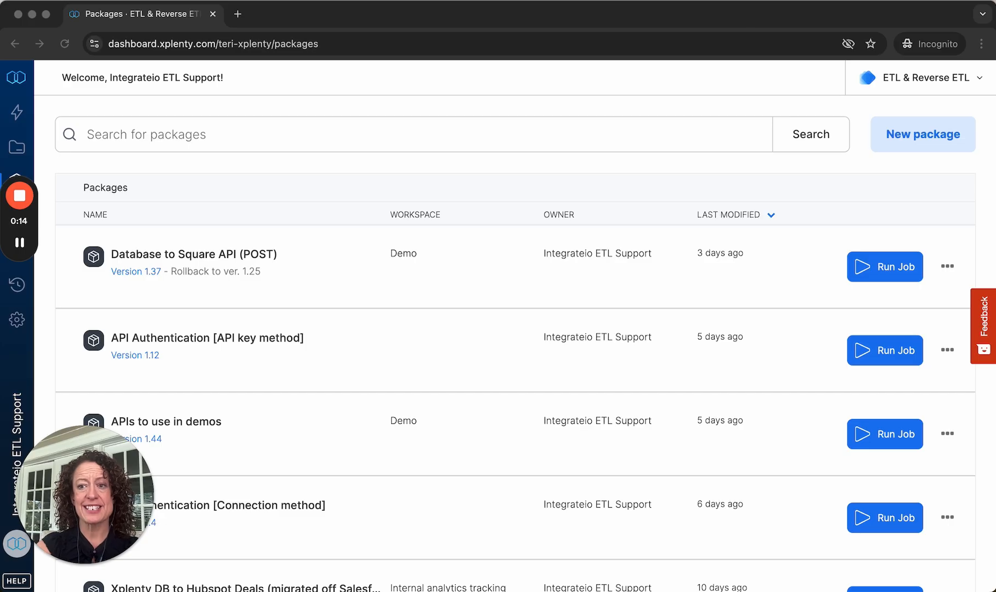
Step: Create a new package named Demo with the Dataflow type and the Blank template
left_click(923, 135)
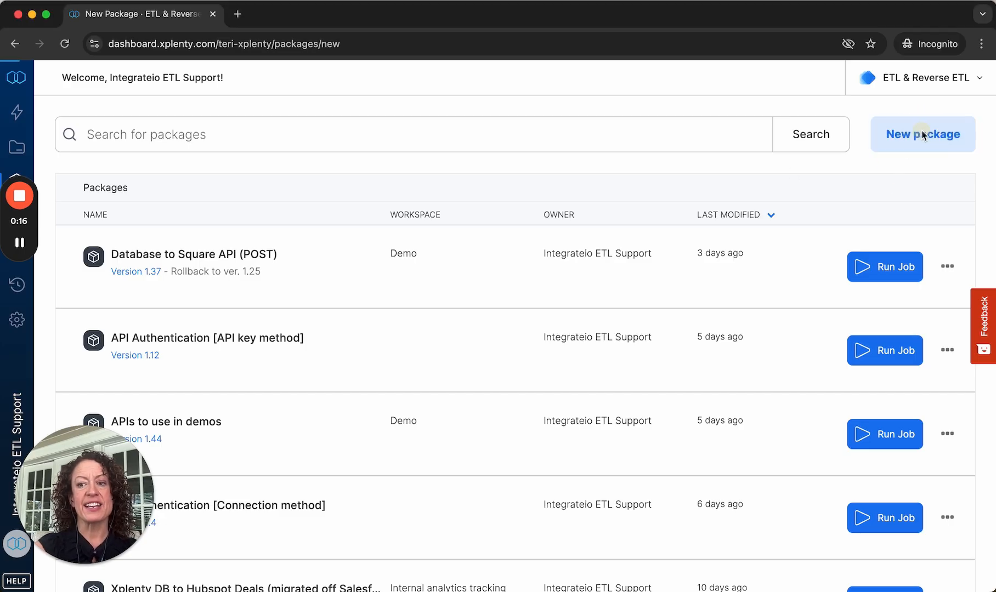
type("Demo")
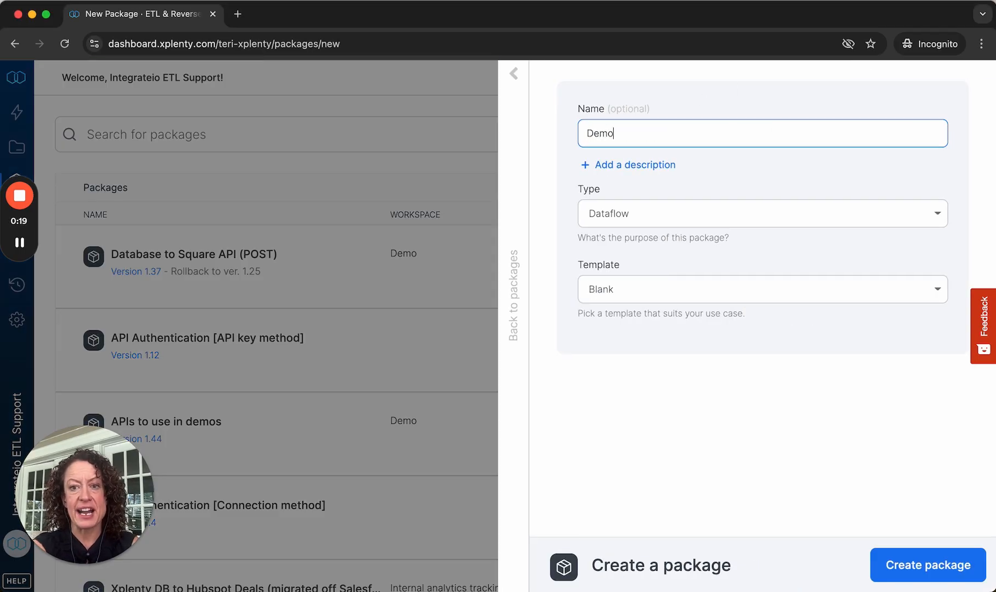
left_click(615, 217)
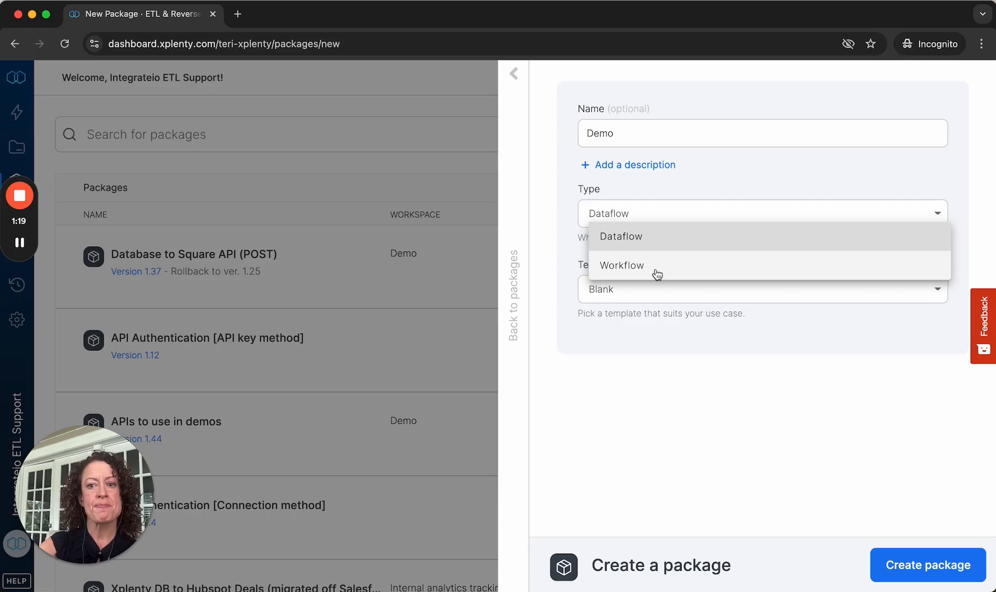
left_click(645, 241)
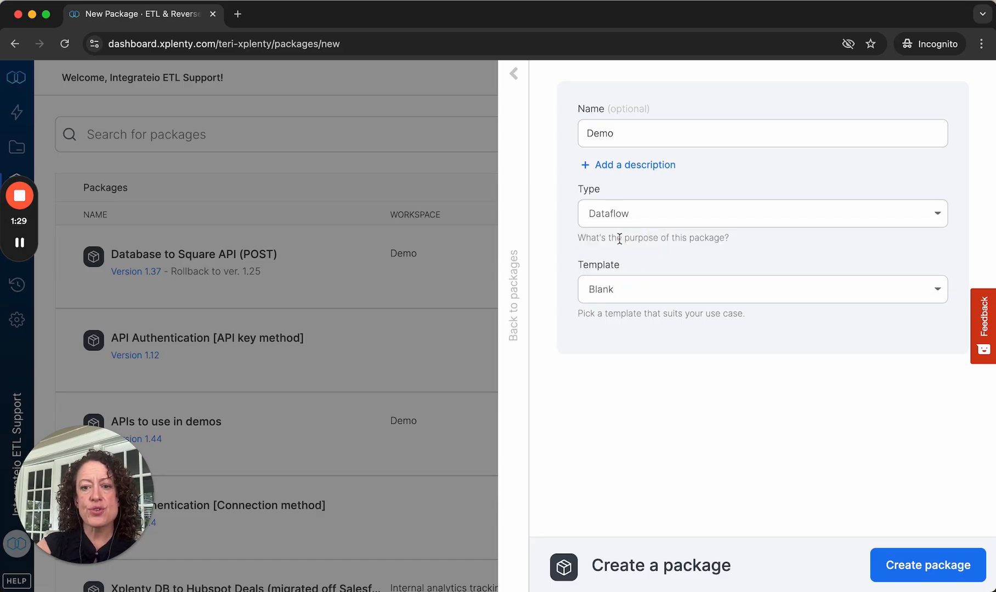
left_click(666, 294)
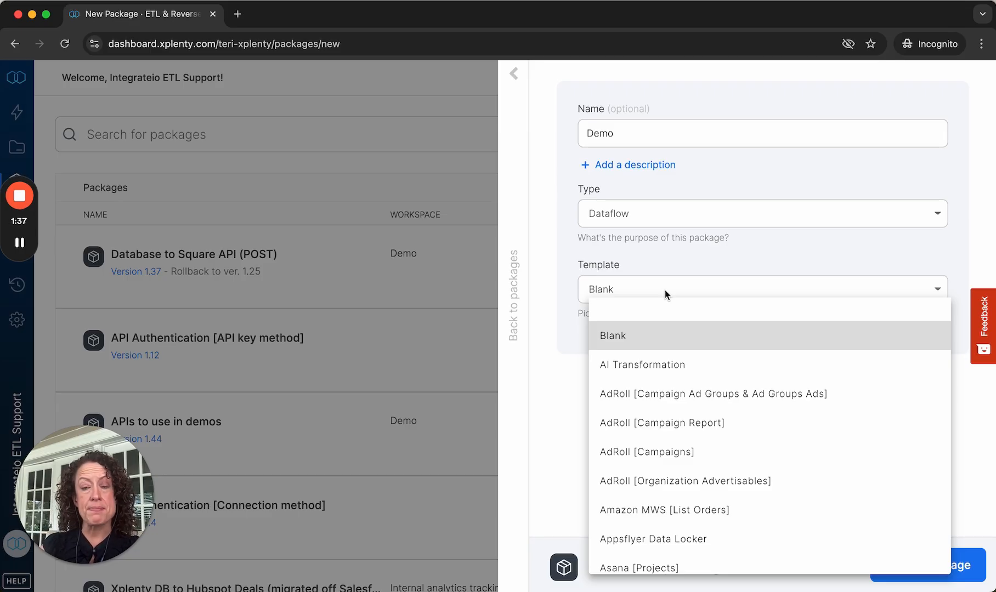
scroll(702, 407, "down", 5)
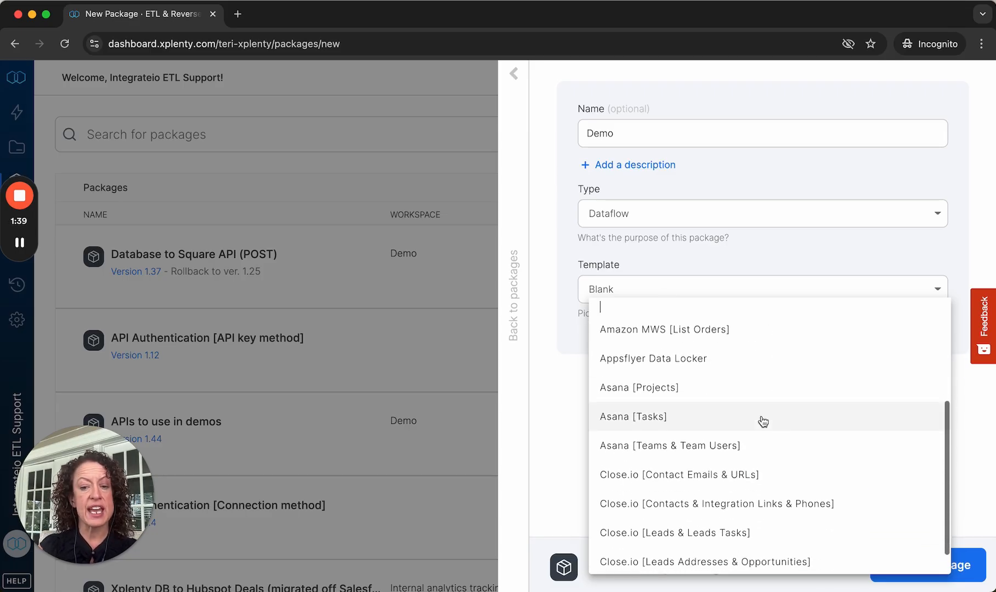
scroll(777, 433, "down", 5)
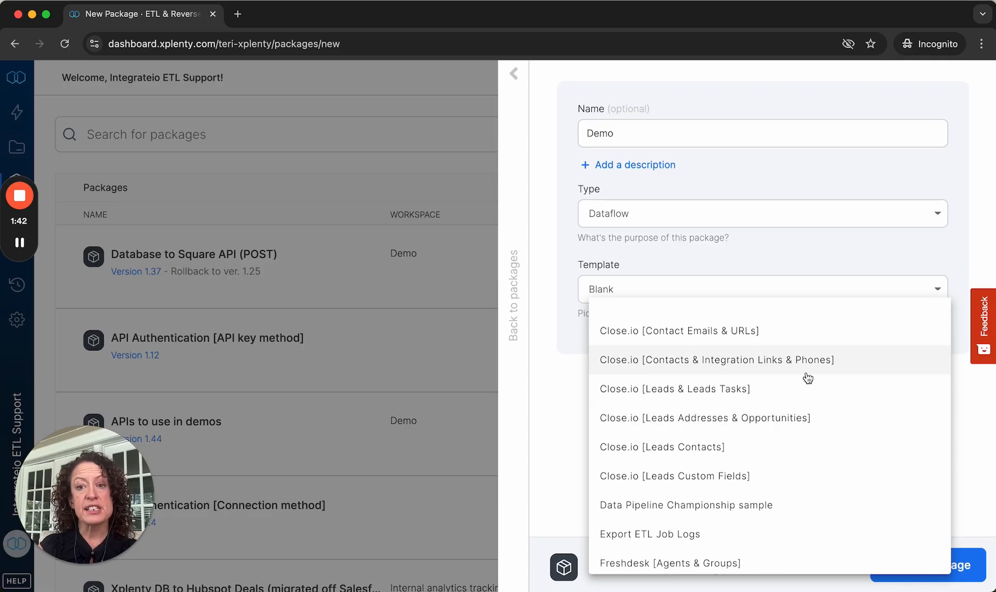
scroll(803, 375, "up", 10)
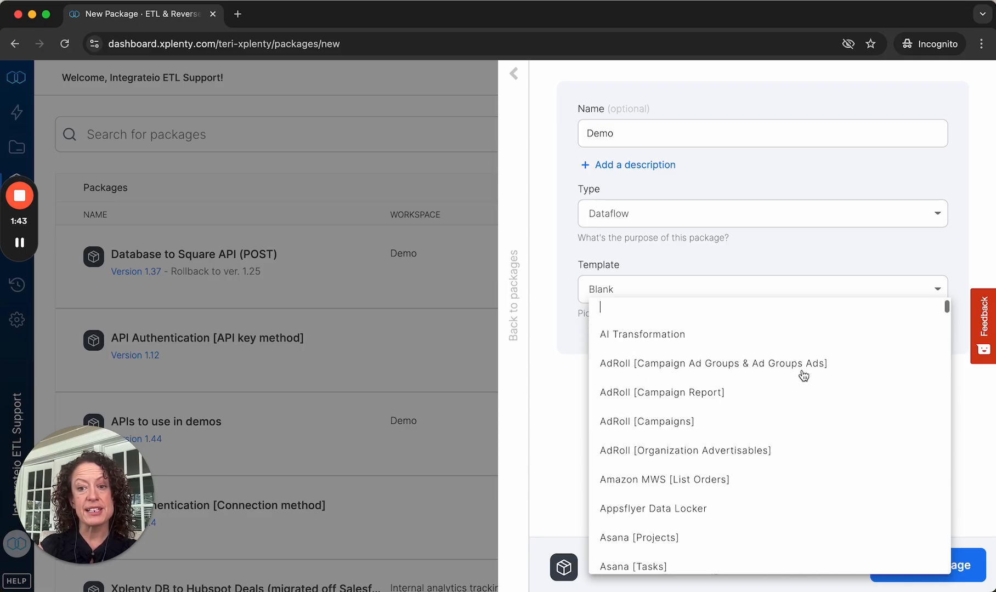
left_click(873, 255)
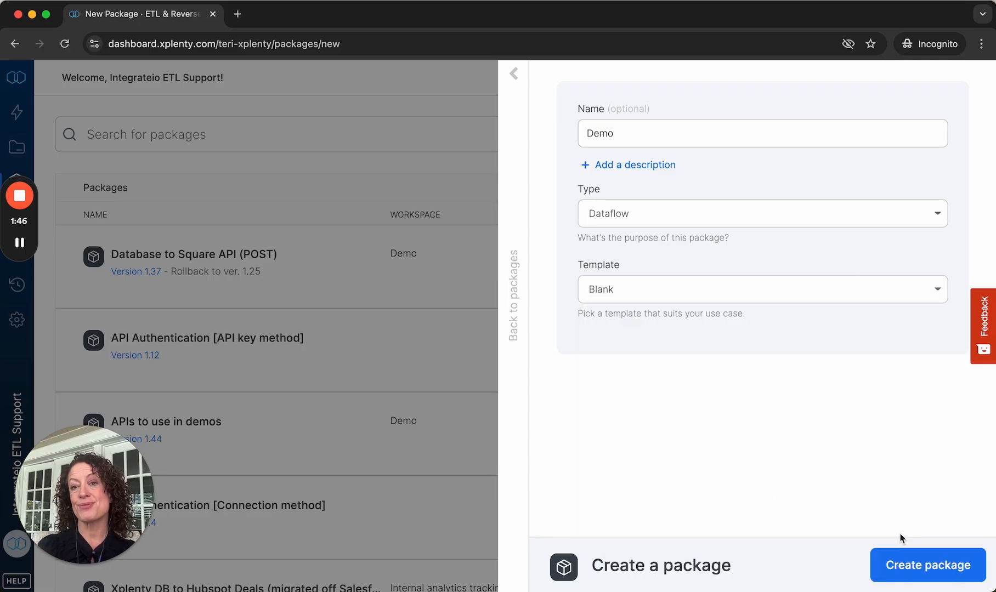
left_click(936, 565)
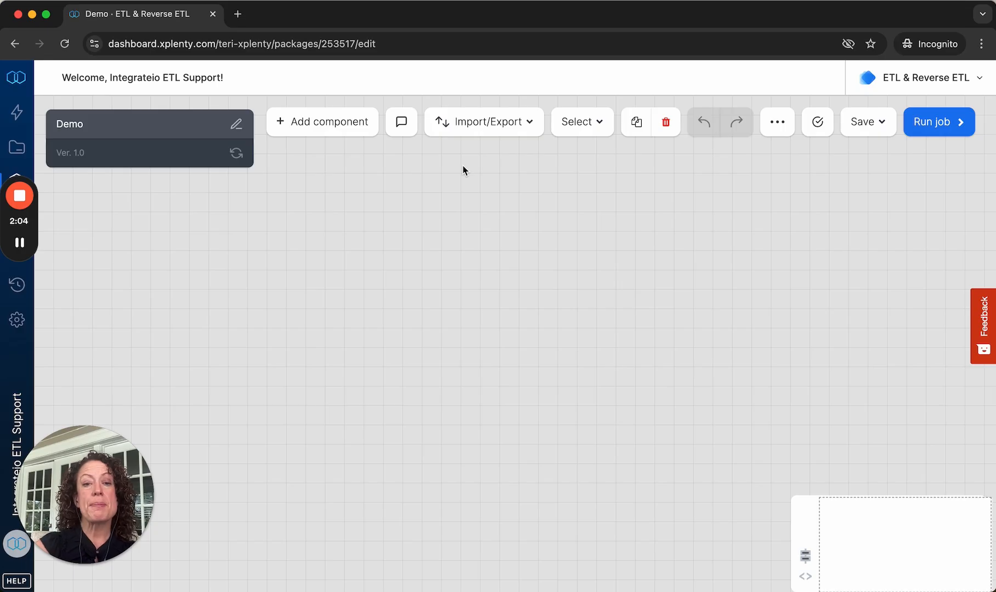
Step: Add a Salesforce source component to the empty package canvas
left_click(356, 120)
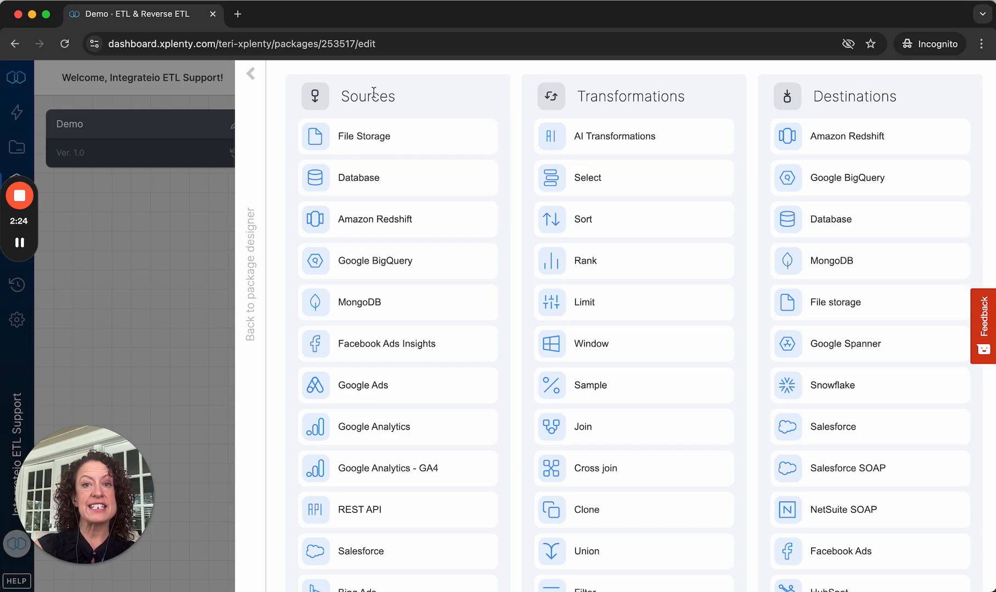
left_click(413, 170)
scroll(414, 168, "down", 5)
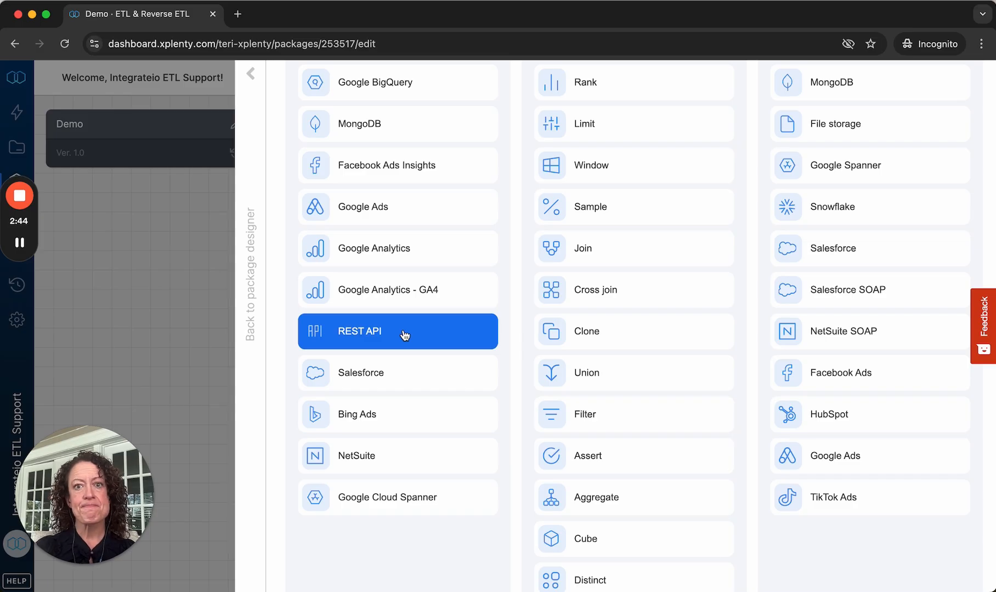
left_click(400, 374)
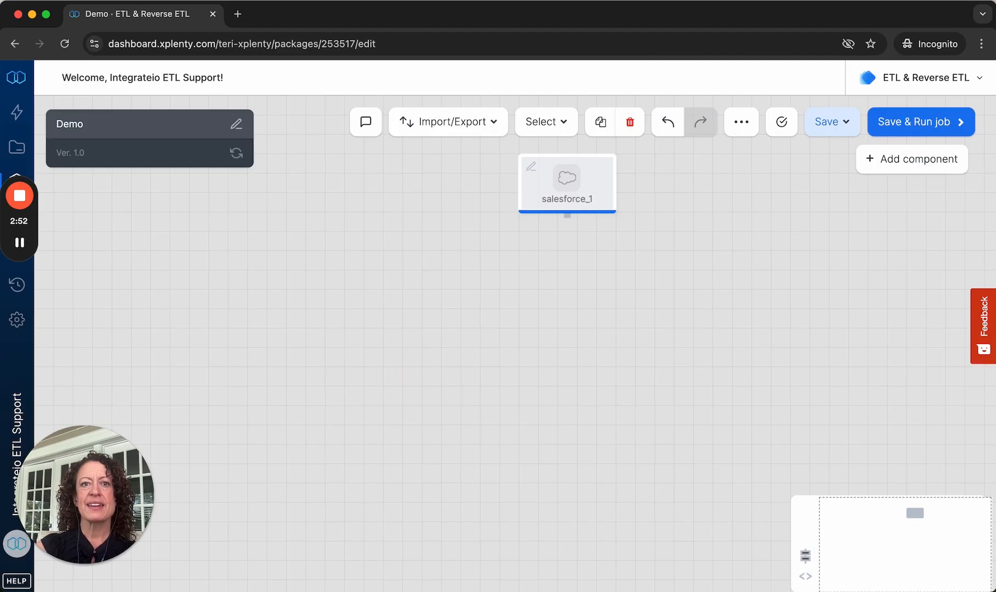
Step: Open the Salesforce source's settings and choose the existing Salesforce Dev connection as its input connection
mouse_move(561, 182)
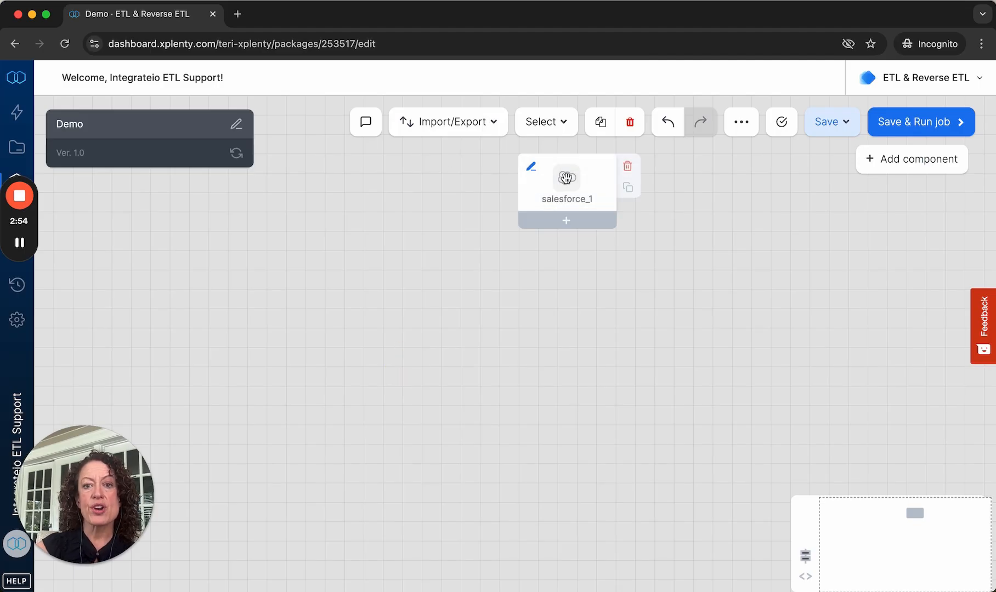
left_click(563, 181)
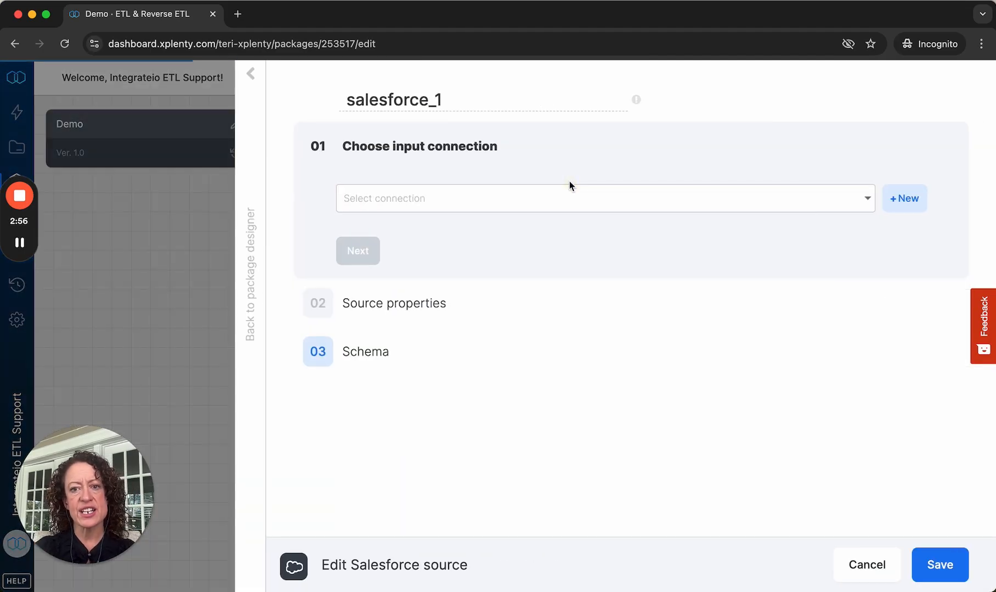
left_click(595, 206)
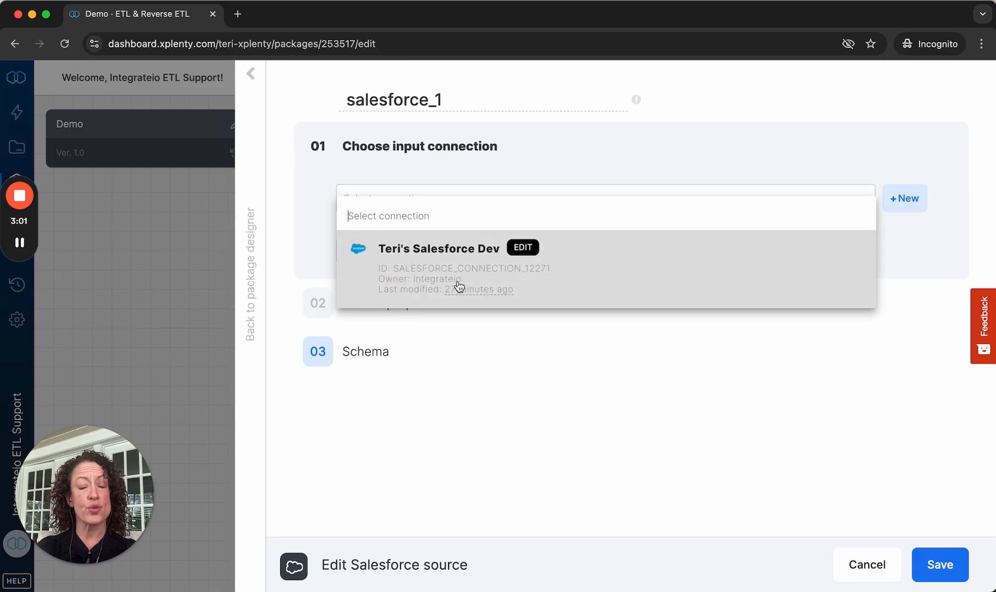
left_click(494, 269)
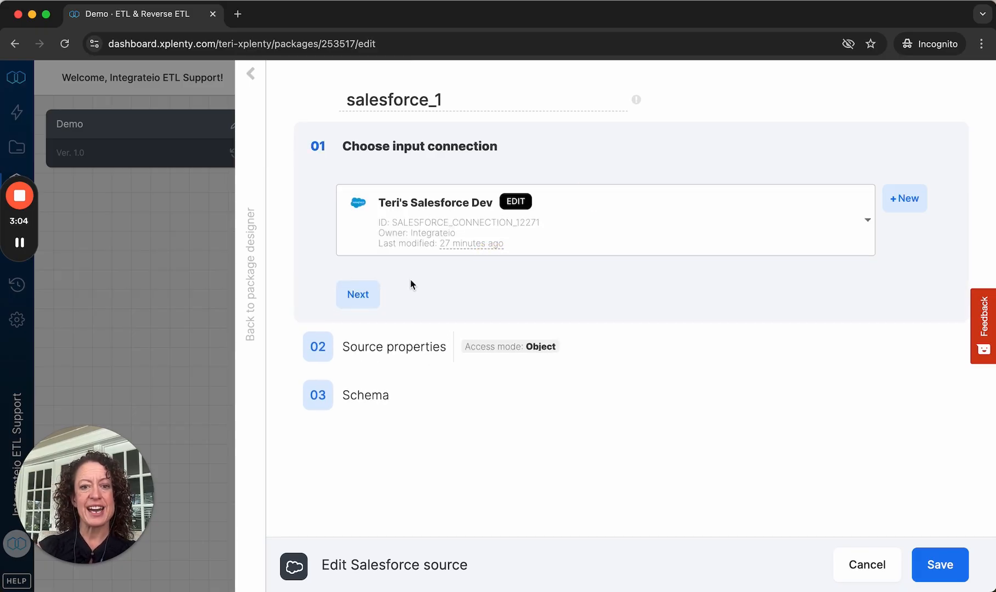
left_click(356, 292)
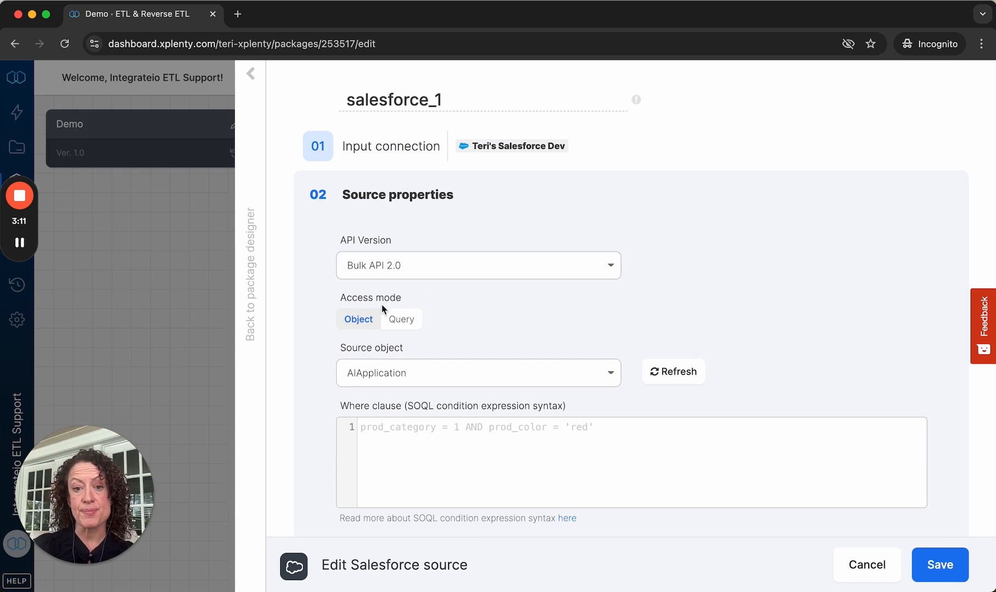
Step: Configure the source properties with Object access mode and Lead as the source object, and continue to the schema
left_click(406, 319)
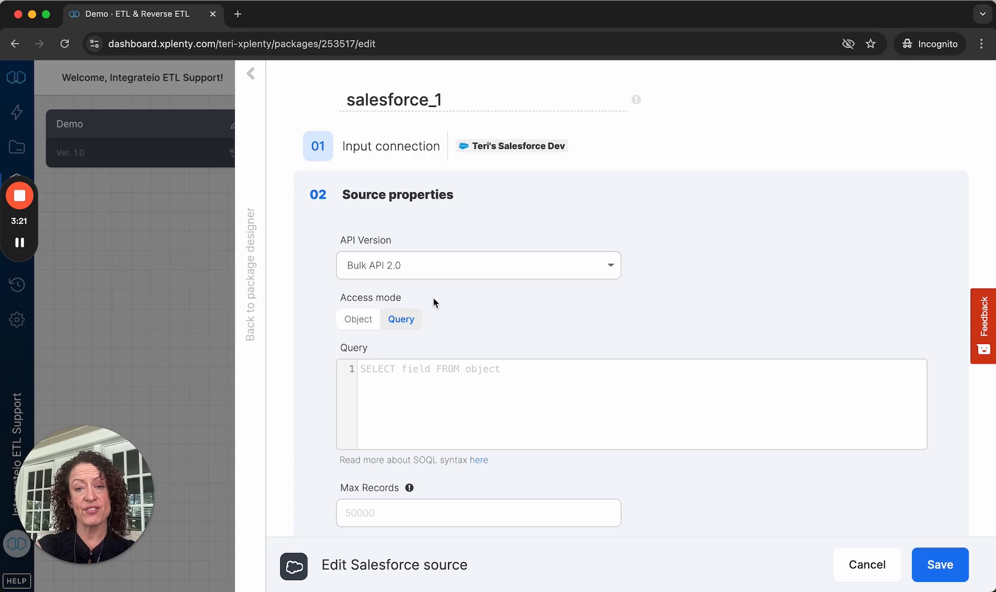
left_click(358, 320)
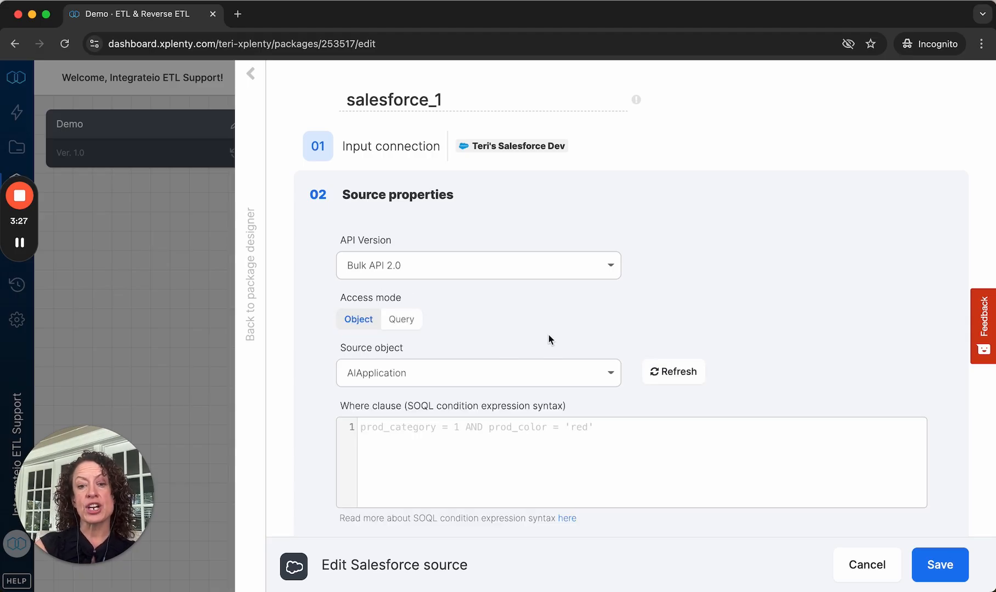
left_click(601, 373)
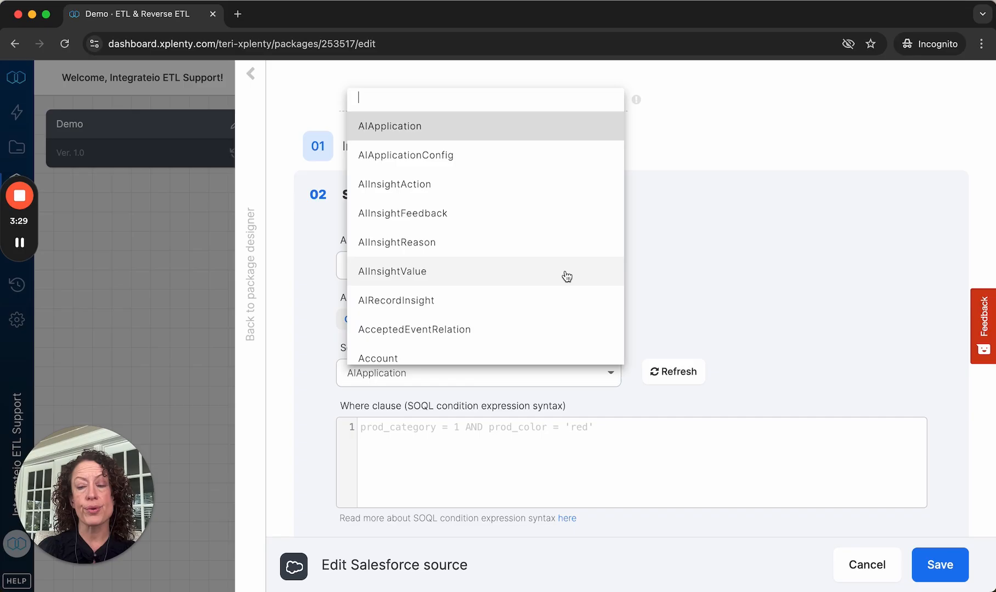
type("lead")
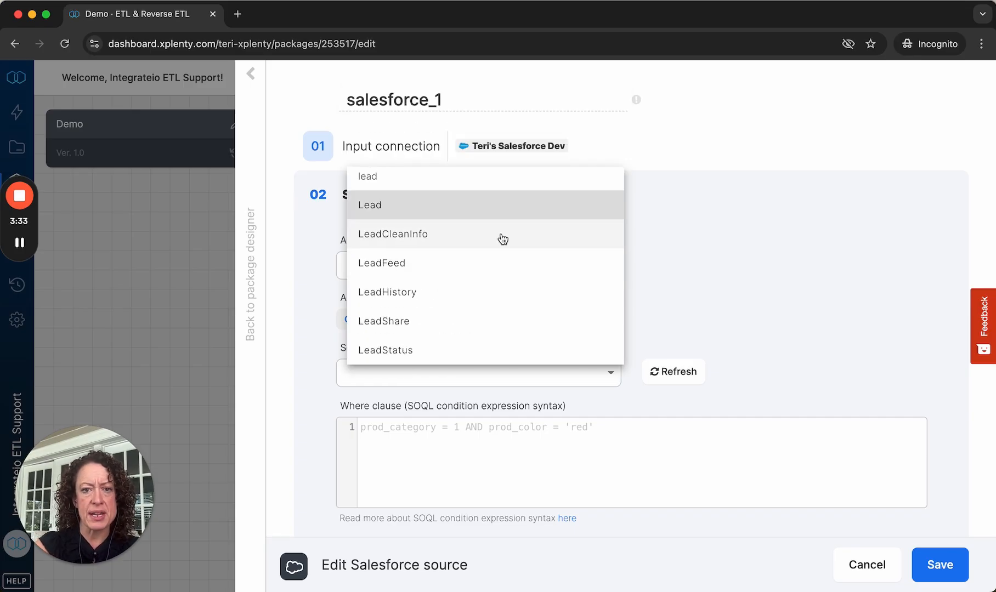
left_click(366, 205)
scroll(411, 327, "down", 4)
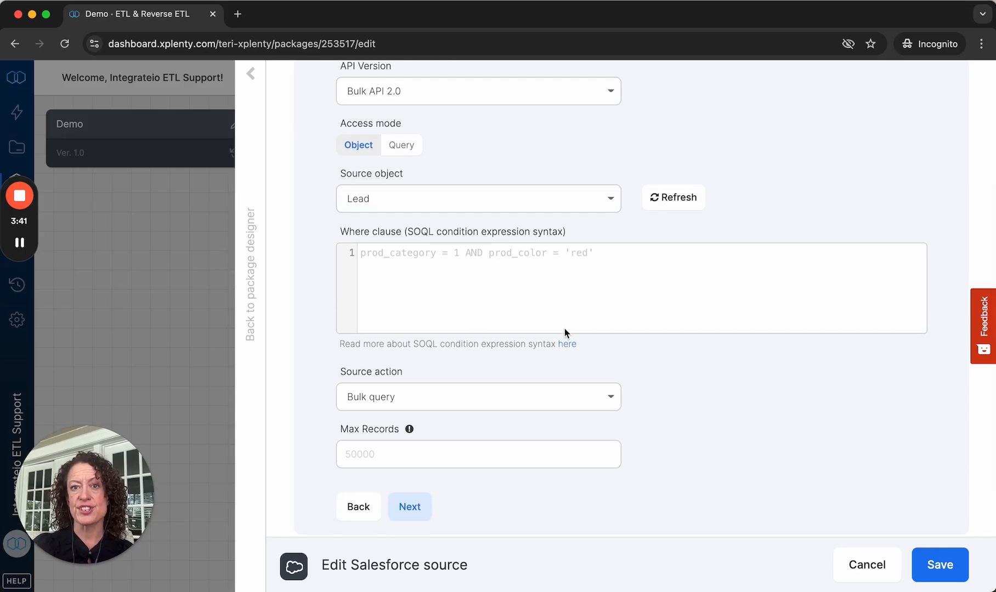
scroll(620, 340, "down", 2)
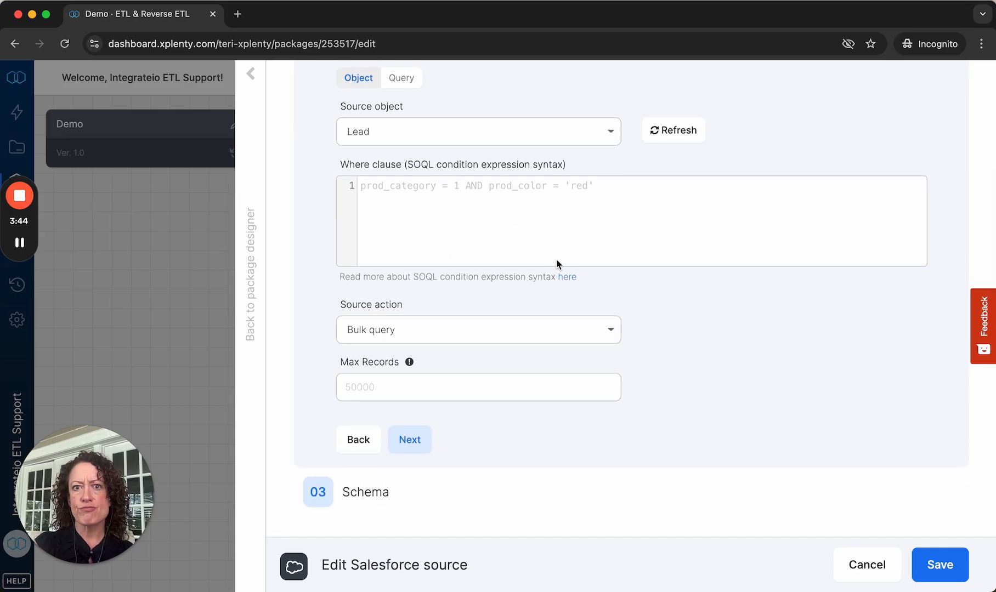
left_click(411, 437)
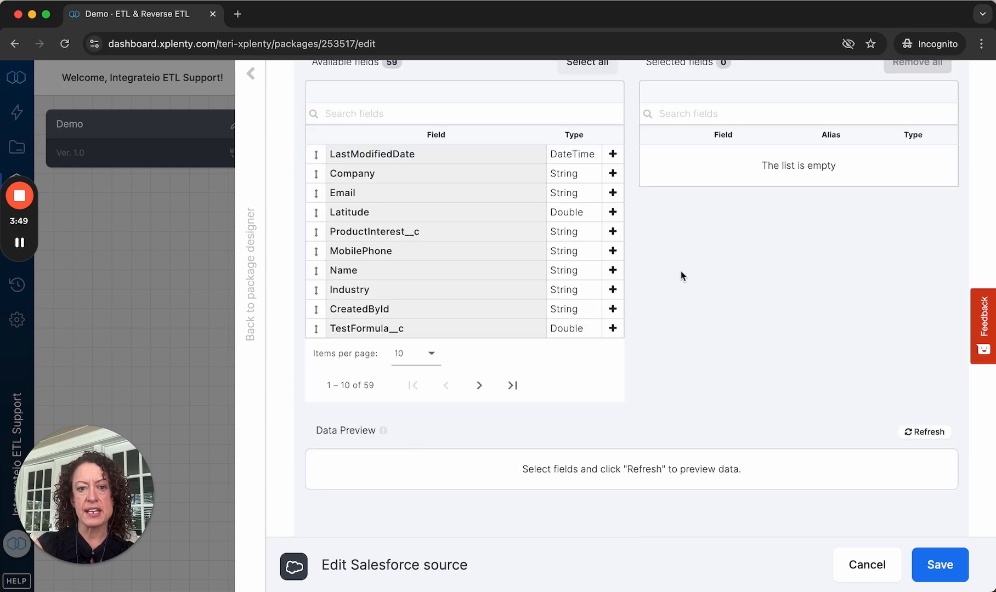
Step: Include all available Lead fields in the Salesforce source's schema and save the source component
scroll(681, 271, "up", 3)
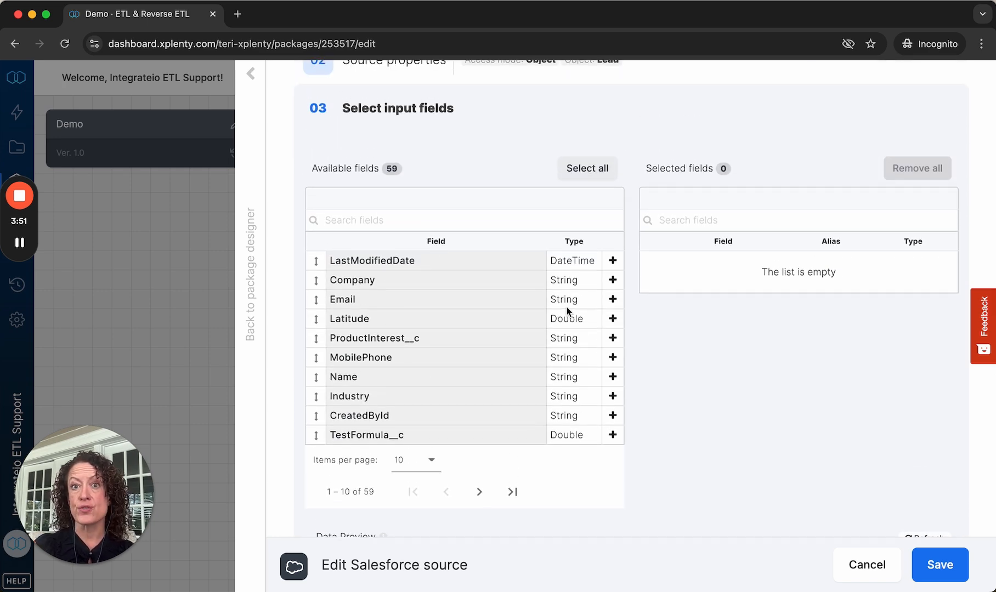
left_click(612, 261)
left_click(612, 299)
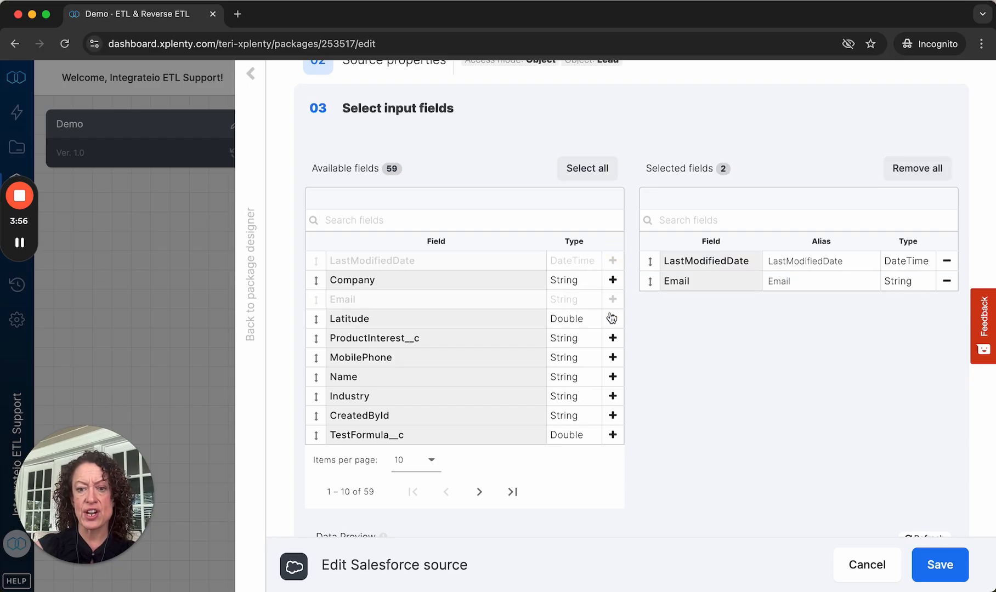
left_click(612, 319)
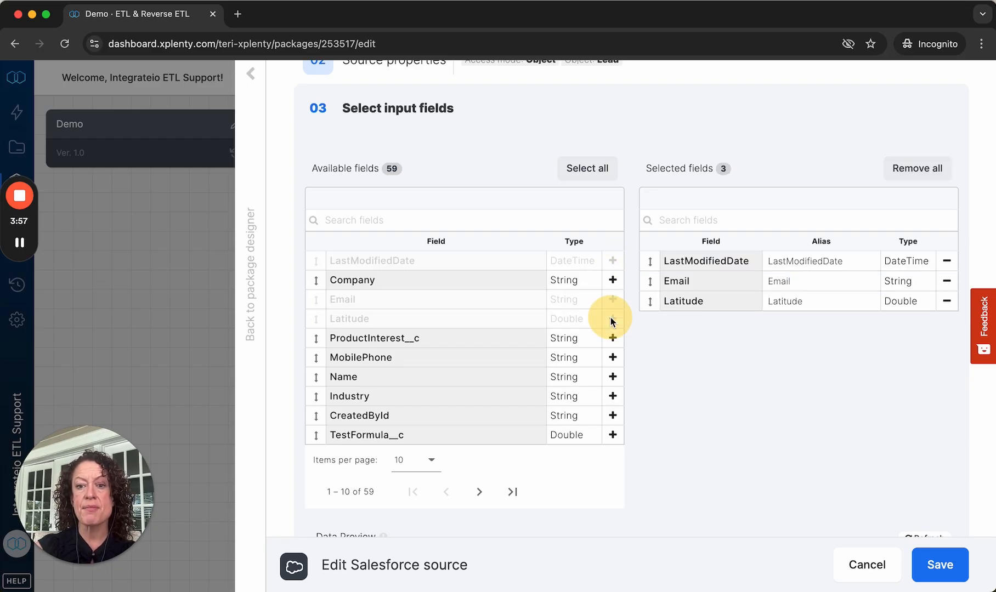
left_click(590, 168)
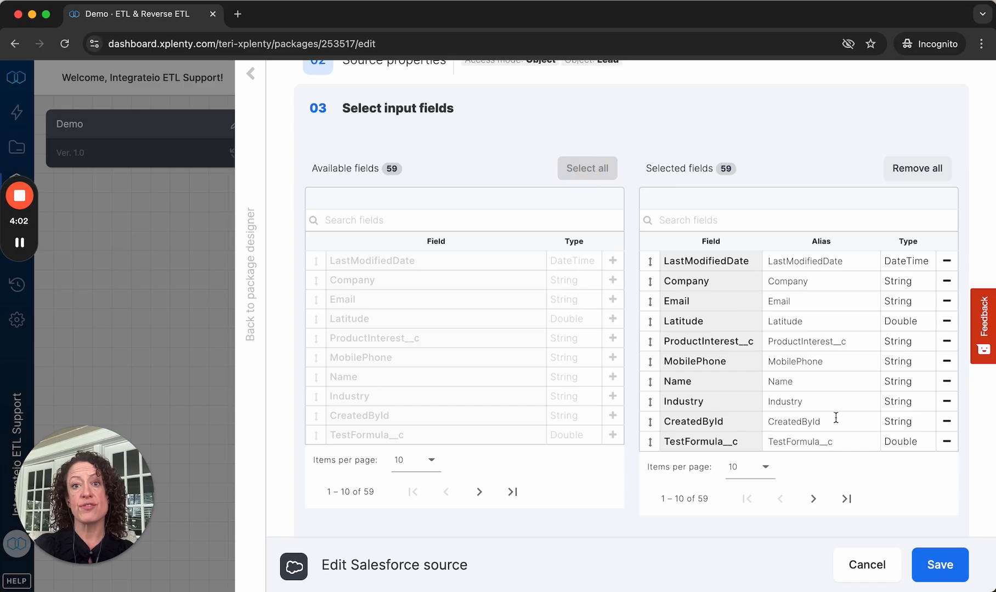
left_click(938, 567)
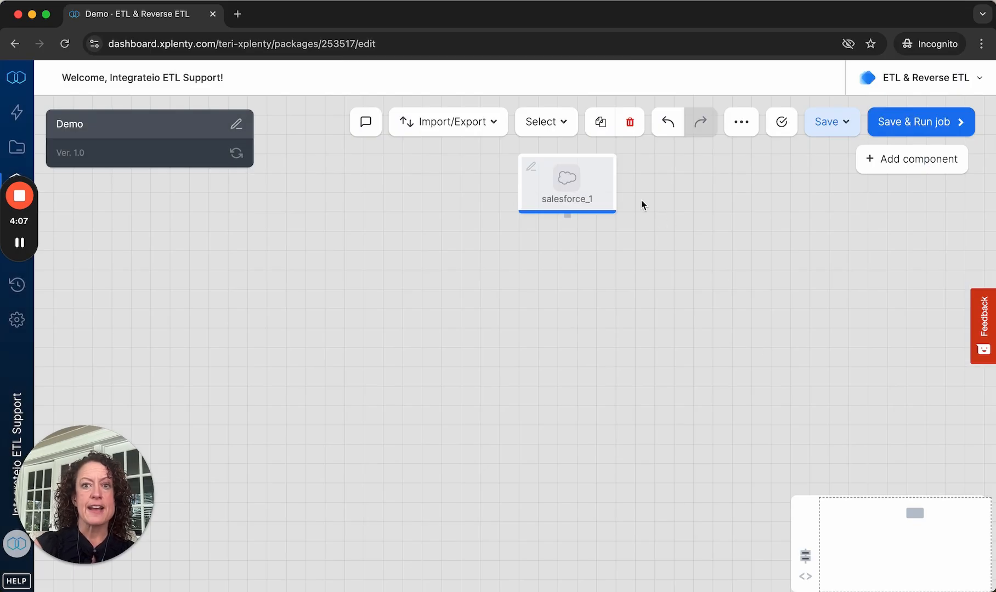
Step: Add a Filter transformation connected directly after the Salesforce source
mouse_move(549, 184)
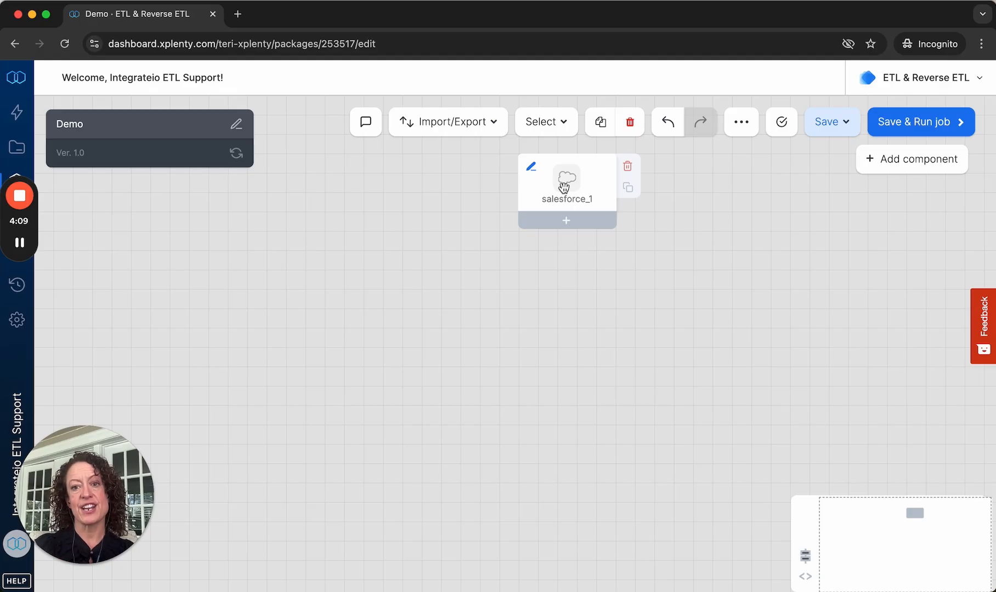
left_click(567, 220)
scroll(483, 138, "down", 1)
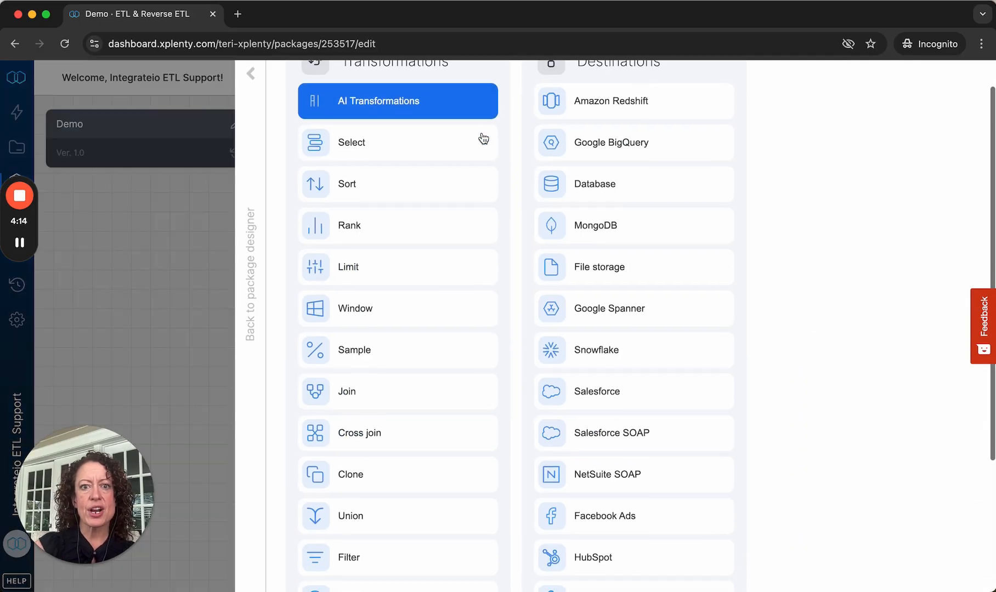
scroll(511, 135, "down", 1)
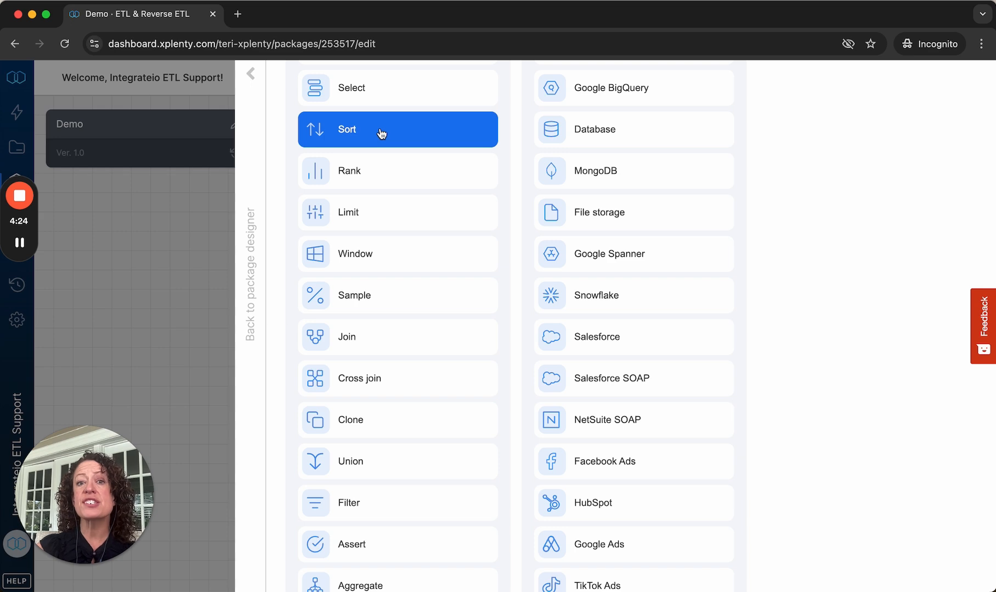
scroll(396, 133, "down", 1)
scroll(397, 133, "down", 5)
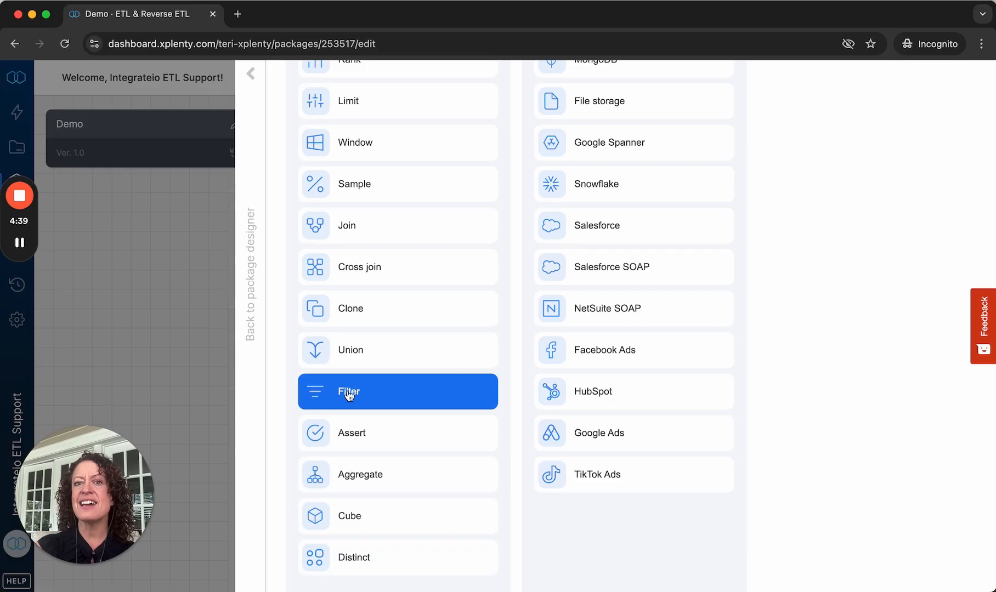
left_click(391, 399)
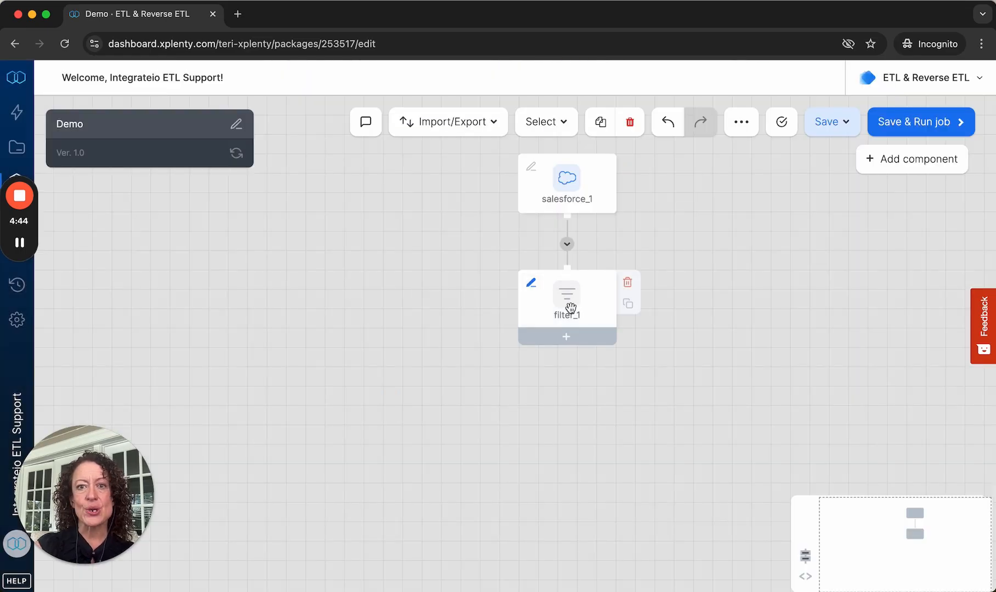
Step: Open the Filter transformation's settings and define its first condition as the IsDeleted field with the Is true operator
left_click(569, 306)
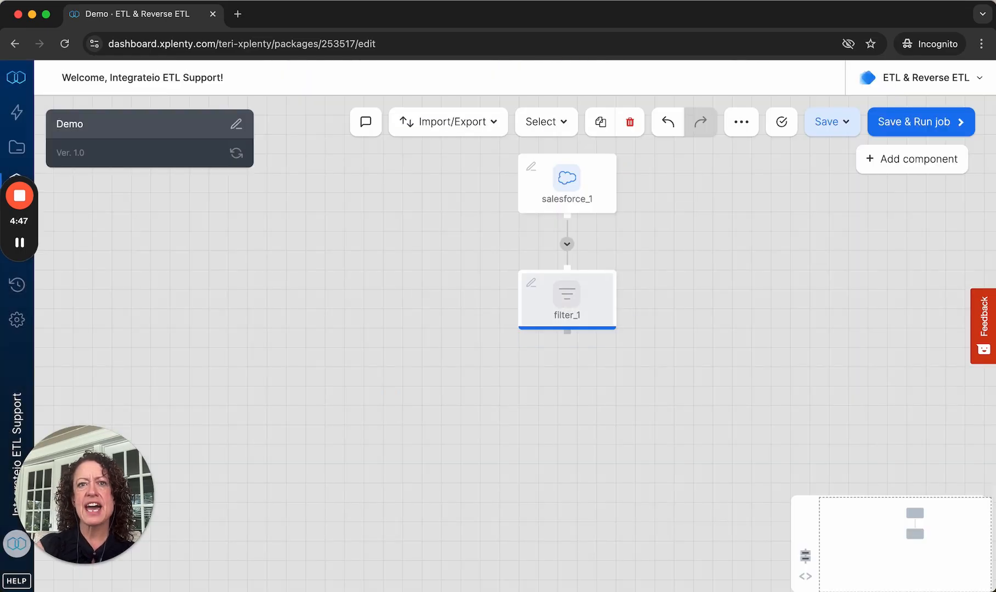
left_click(530, 282)
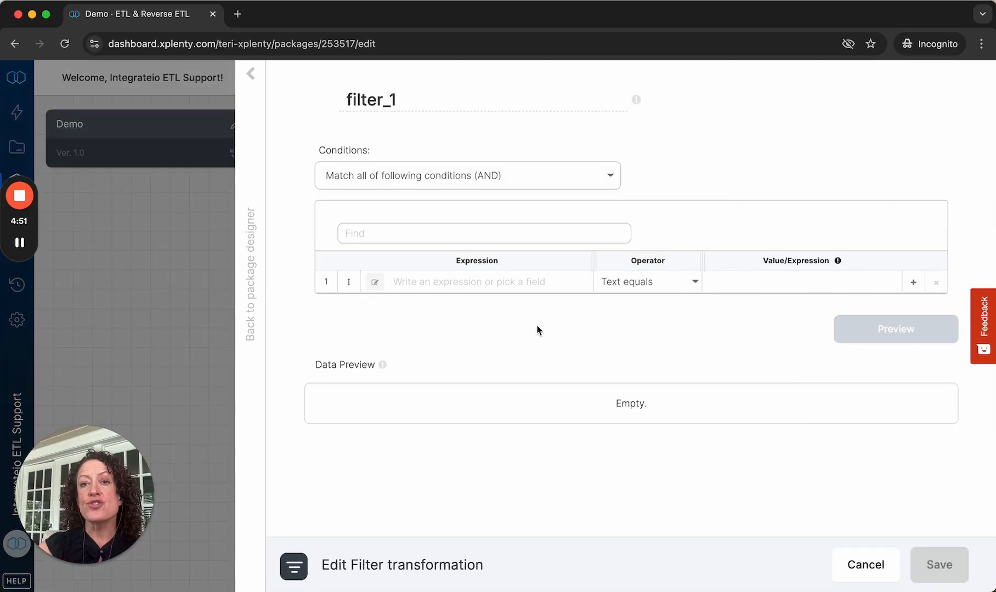
left_click(525, 282)
type("is")
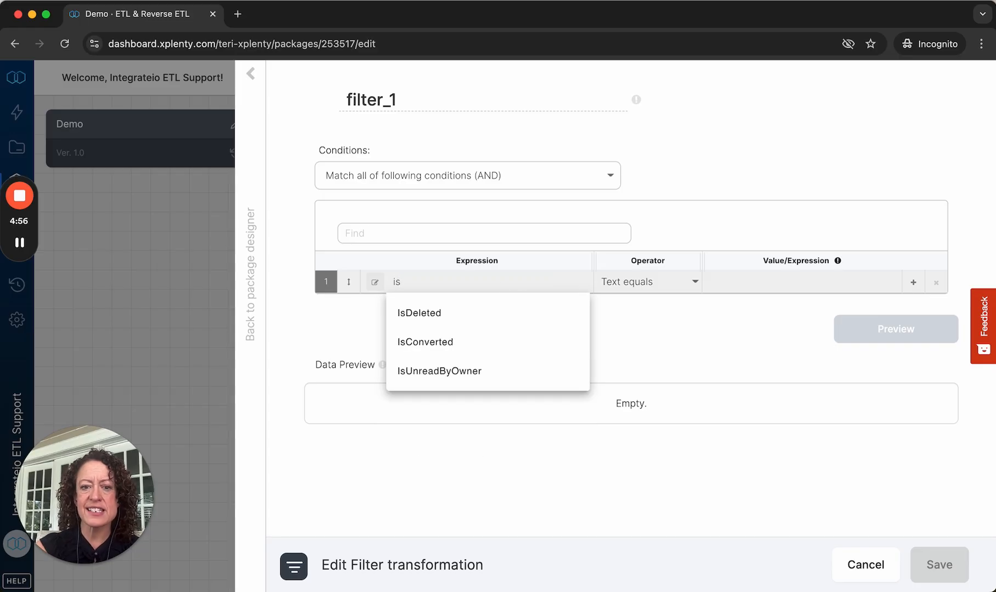
left_click(431, 317)
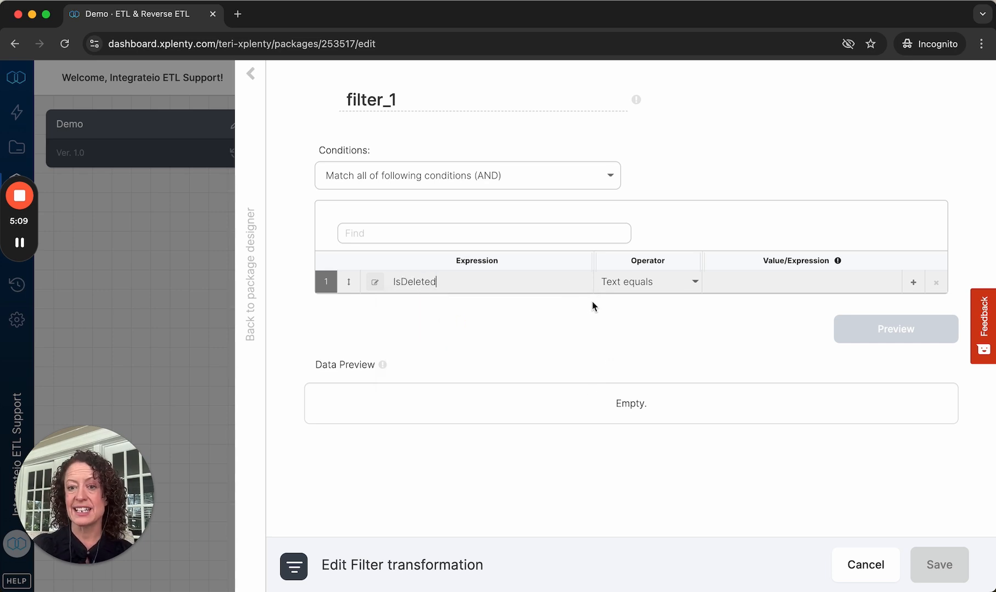
left_click(653, 279)
scroll(685, 384, "down", 5)
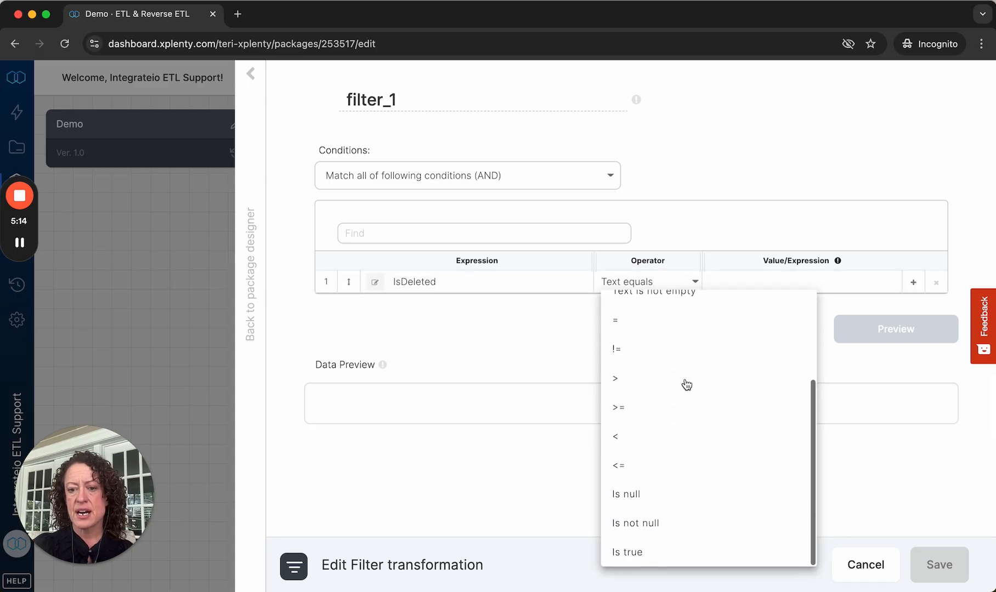
left_click(657, 556)
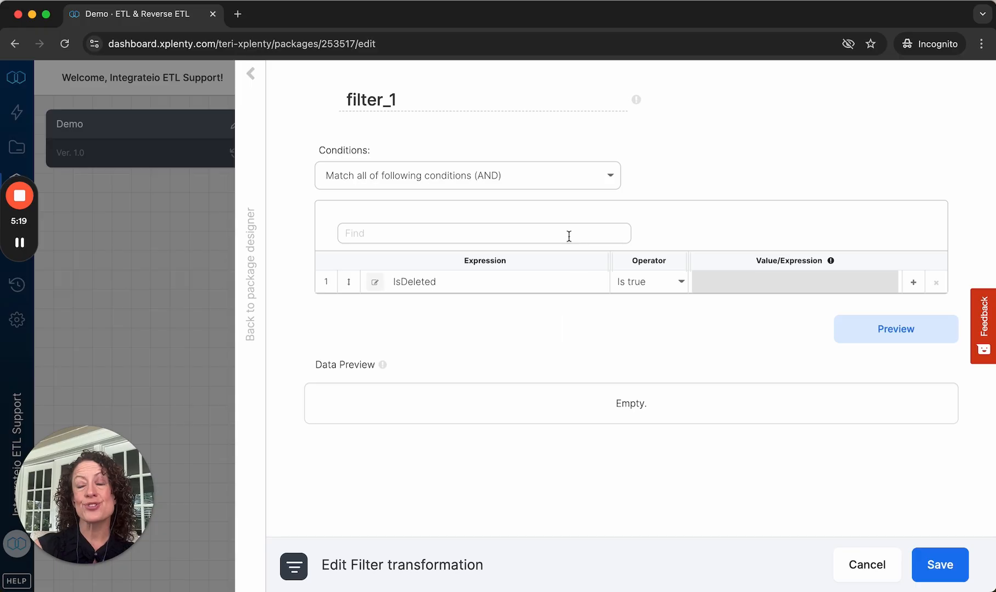
Step: Set the filter to match none of the following conditions, NOT (... OR ...), and save the Filter component
left_click(558, 182)
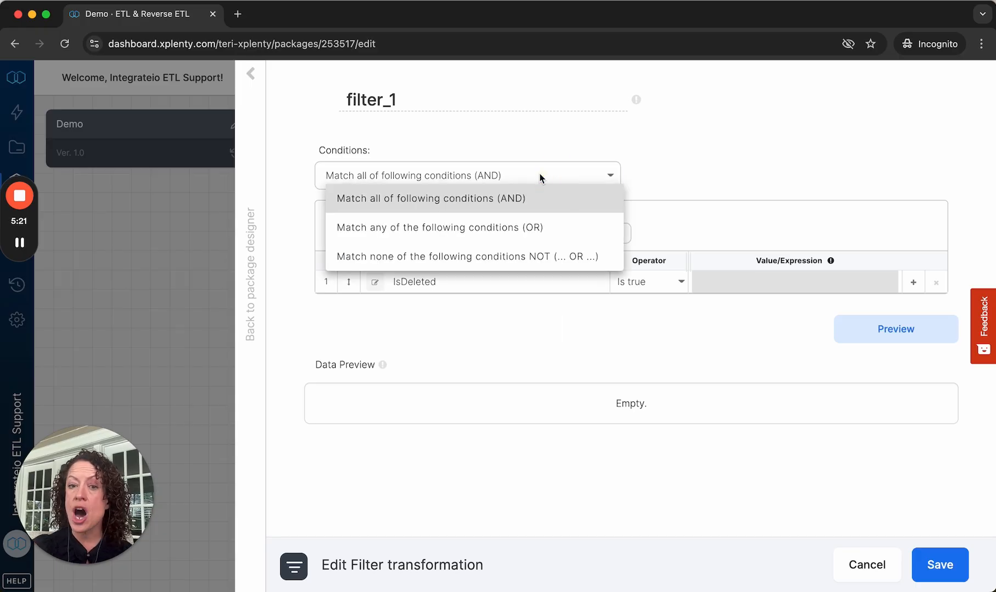
left_click(542, 264)
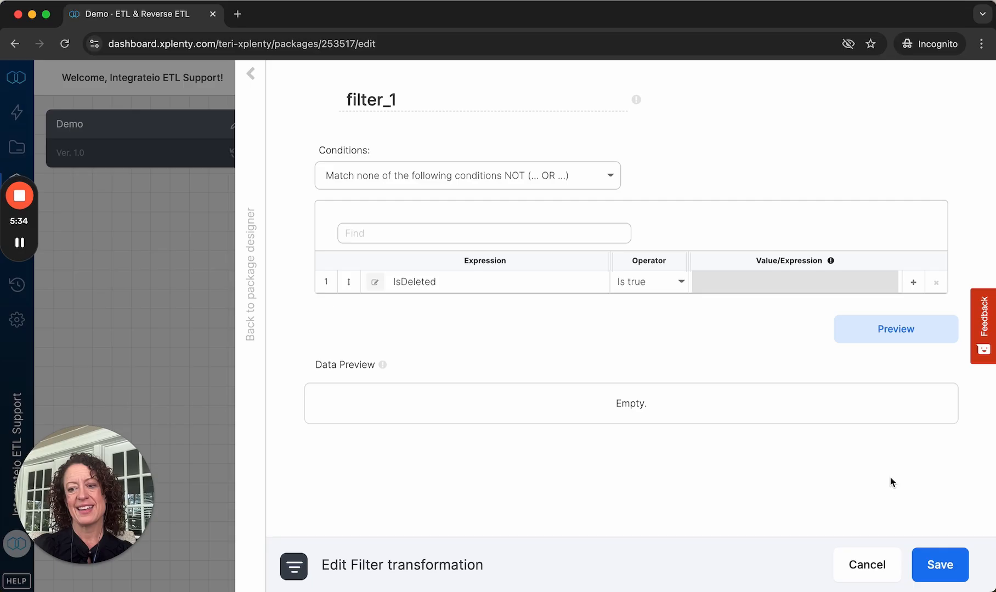
left_click(939, 568)
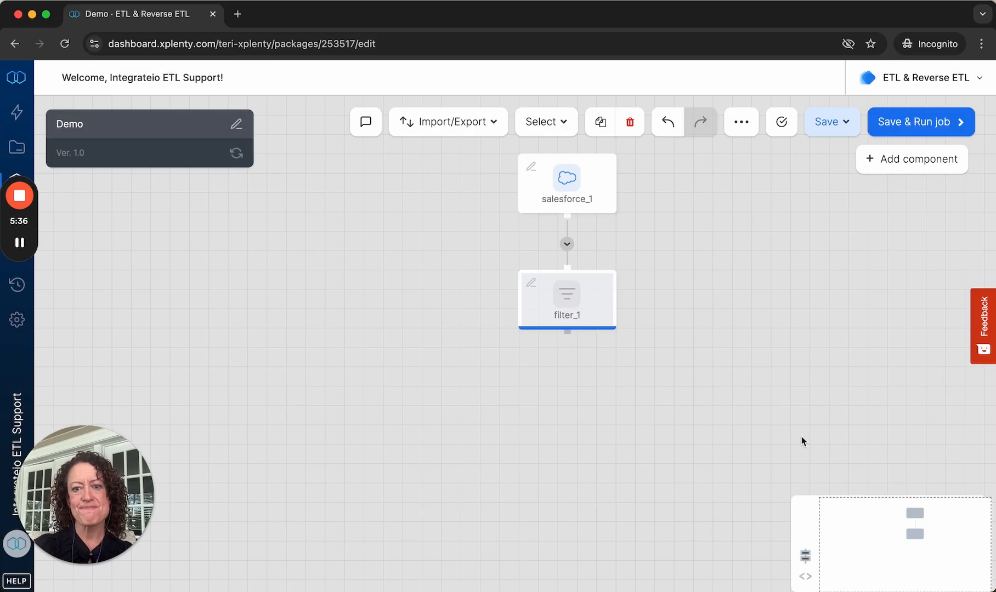
Step: Add a Select transformation connected directly after the Filter component
left_click(565, 336)
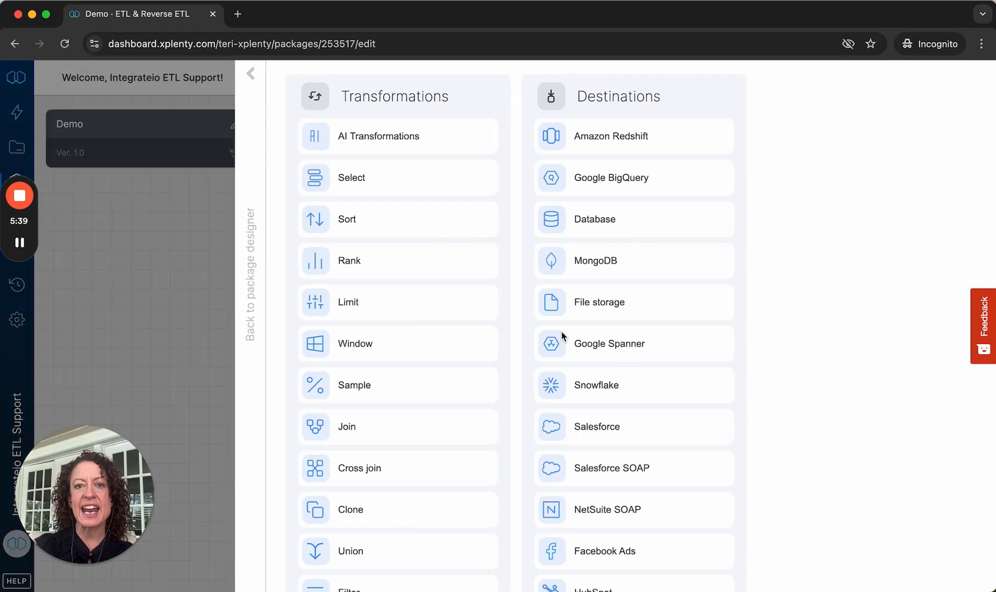
scroll(359, 164, "down", 1)
left_click(364, 163)
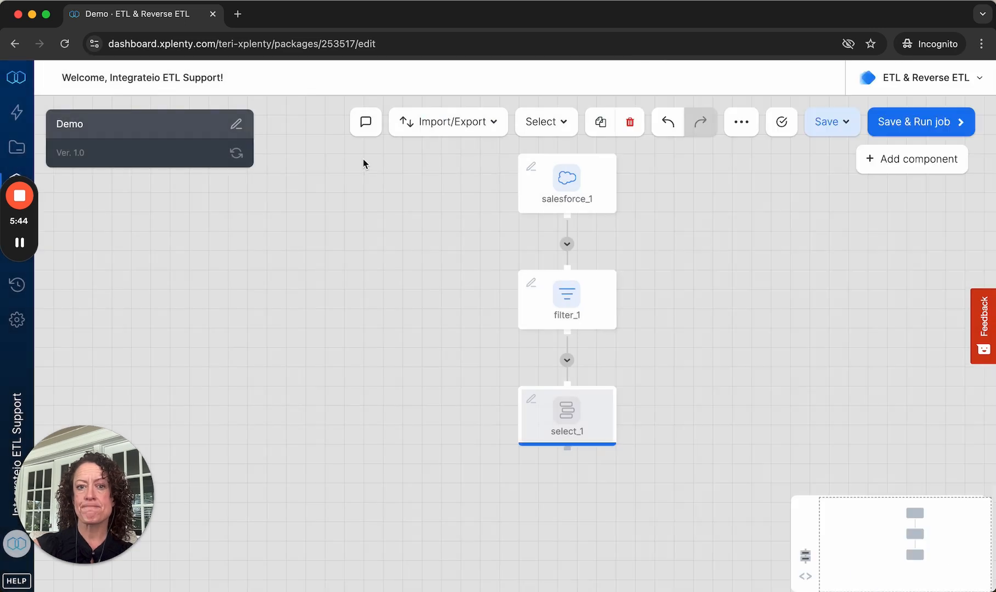
Step: Open the Select transformation's settings, auto-fill the field expressions with all incoming Lead fields, and review the resulting list
left_click(570, 415)
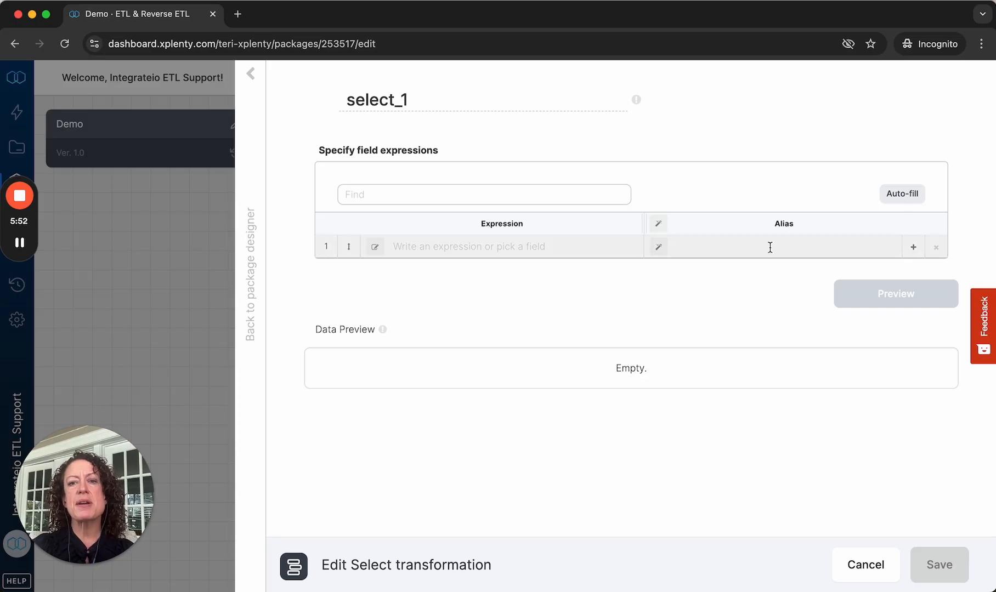
left_click(903, 195)
scroll(696, 451, "down", 5)
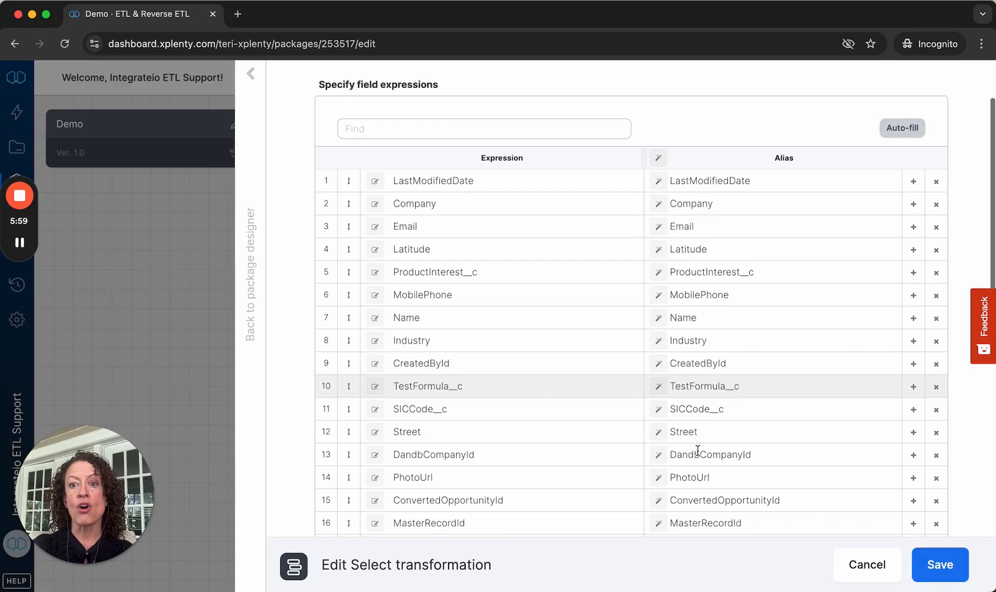
scroll(698, 450, "down", 1)
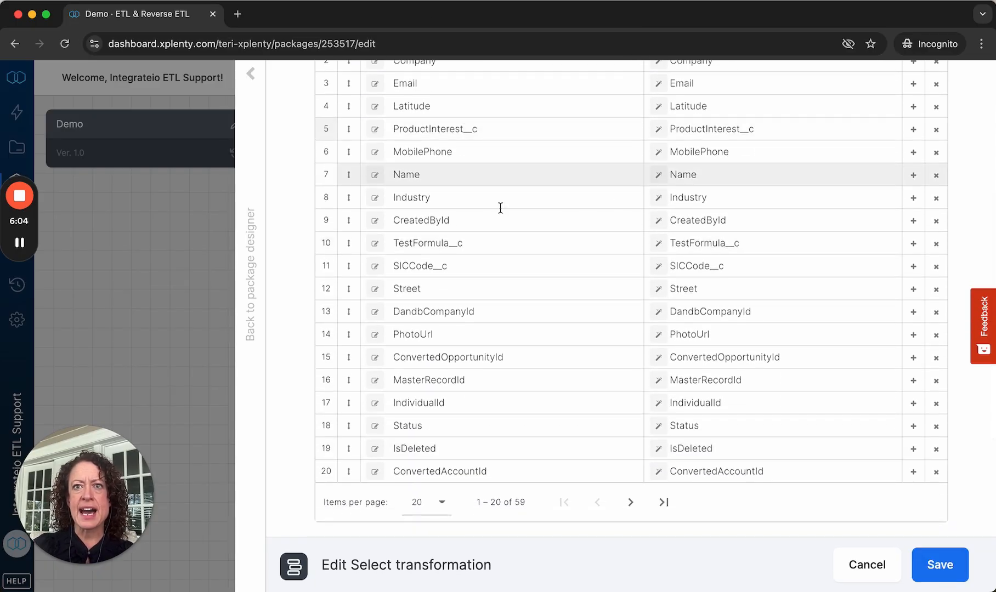
scroll(446, 326, "up", 5)
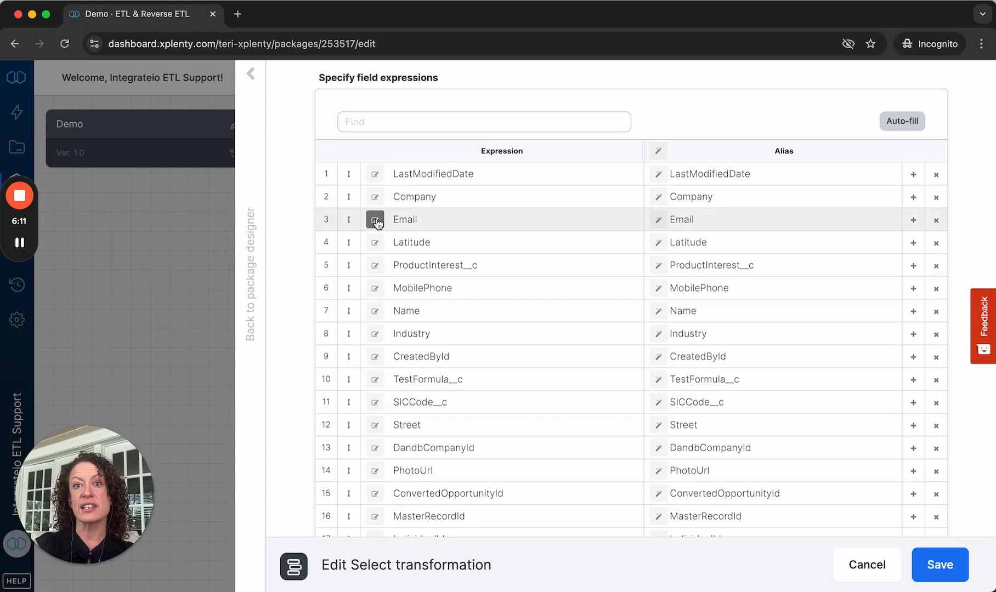
Step: Open the expression editor for the Email field and examine the JSON and Cast & Parse functions, including the ToDate description
left_click(375, 221)
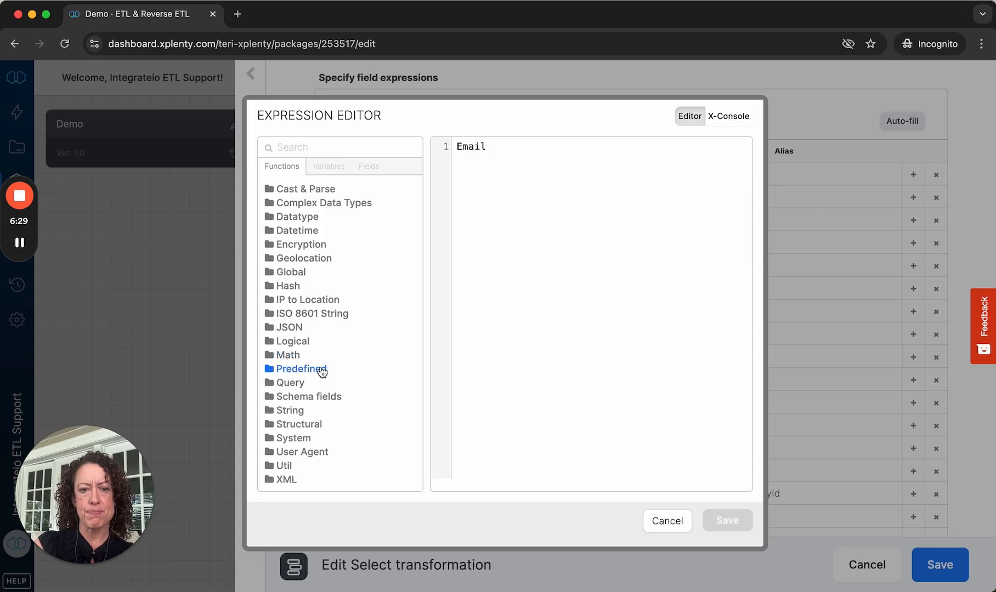
left_click(293, 328)
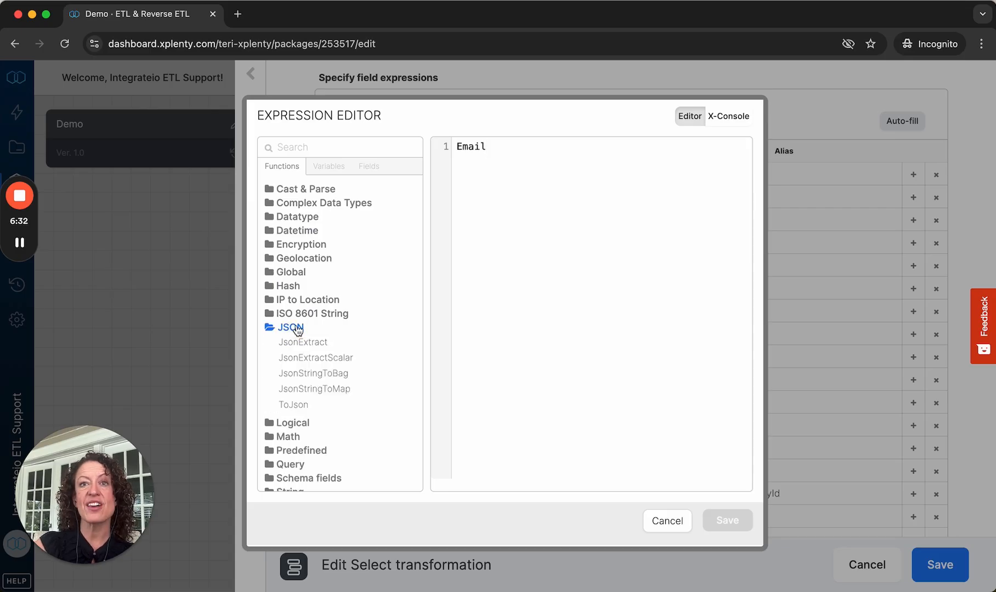
left_click(296, 328)
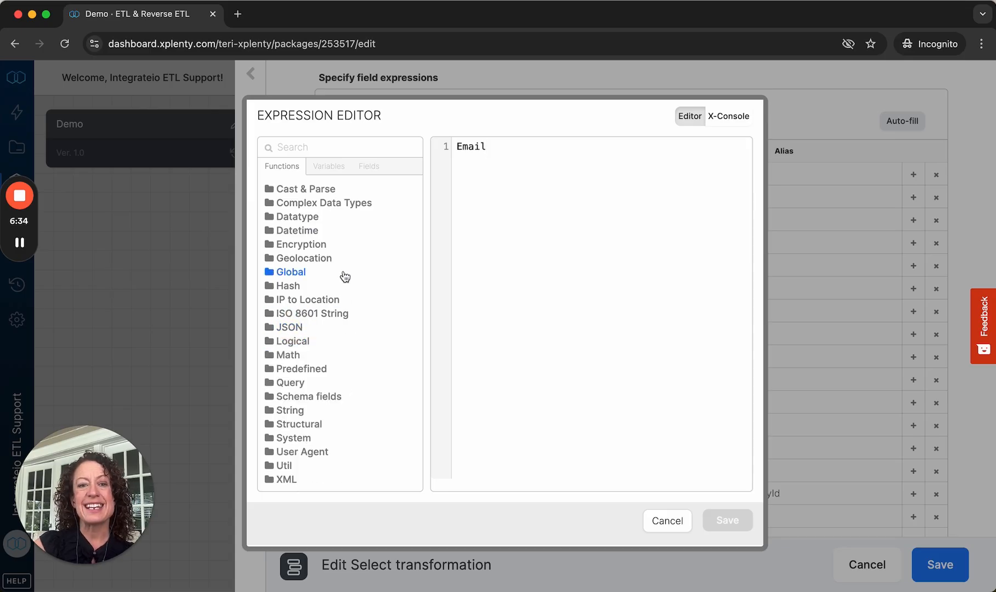
left_click(291, 189)
mouse_move(295, 313)
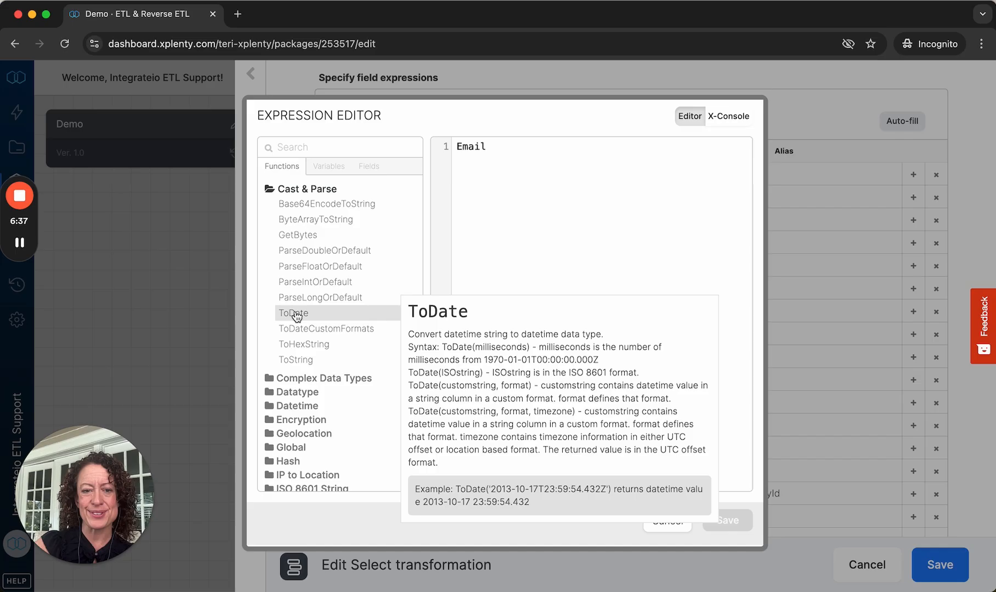
left_click(319, 190)
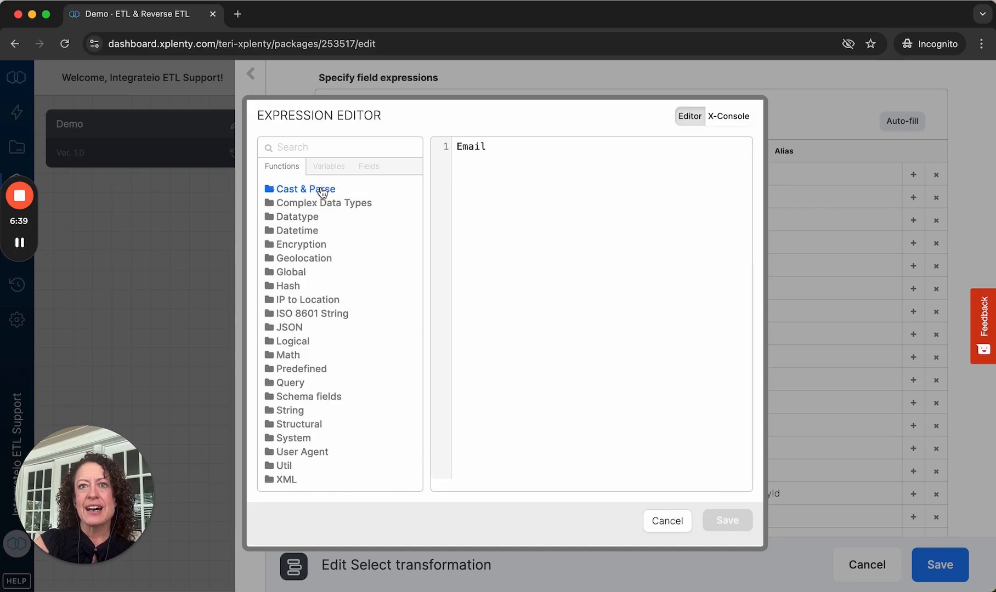
Step: Search the expression editor's functions for curl, review the matching functions, and clear the search
left_click(324, 141)
type("curl")
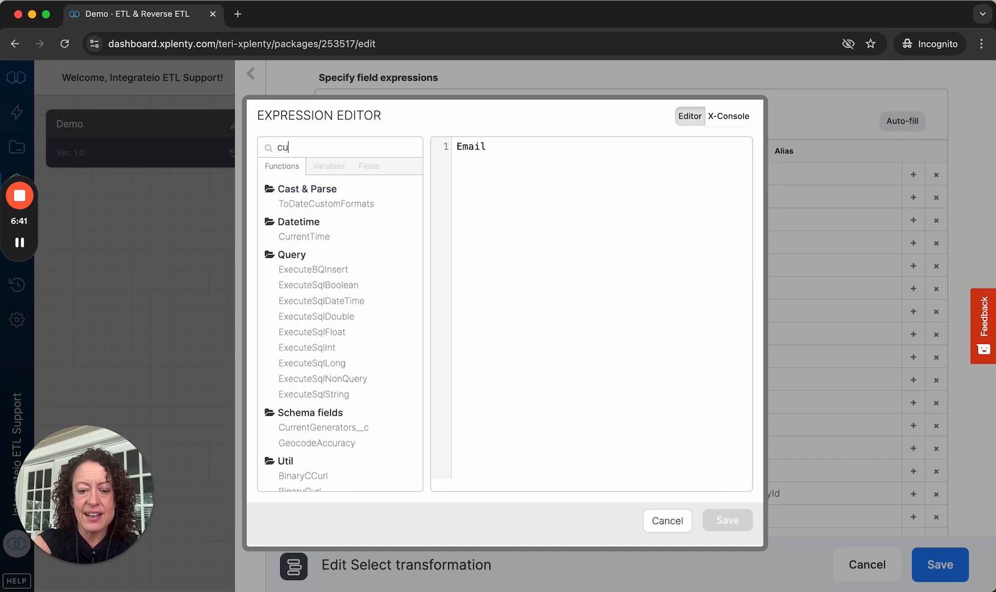
mouse_move(297, 282)
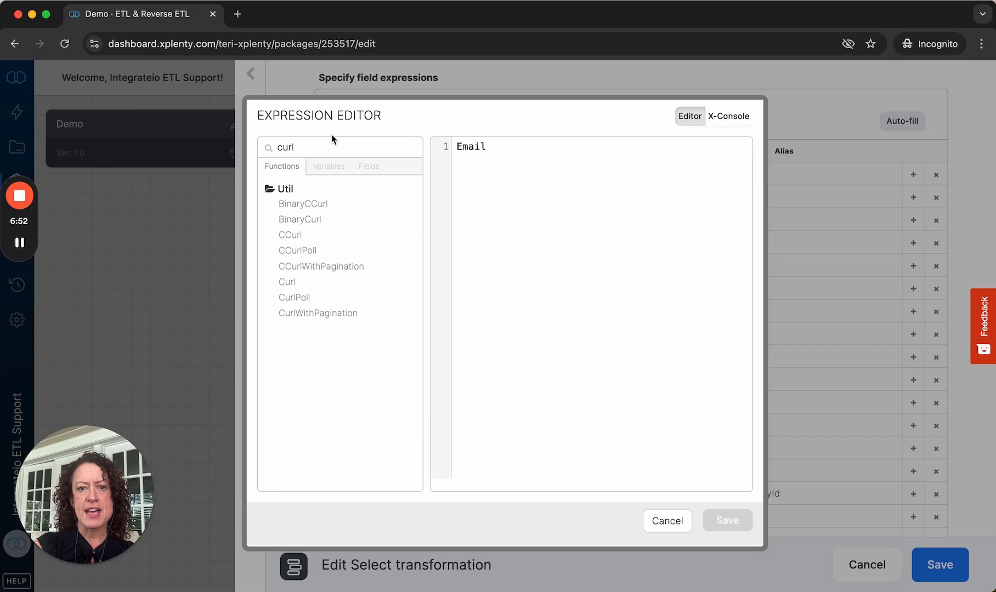
left_click(296, 145)
double_click(297, 145)
key("BackSpace")
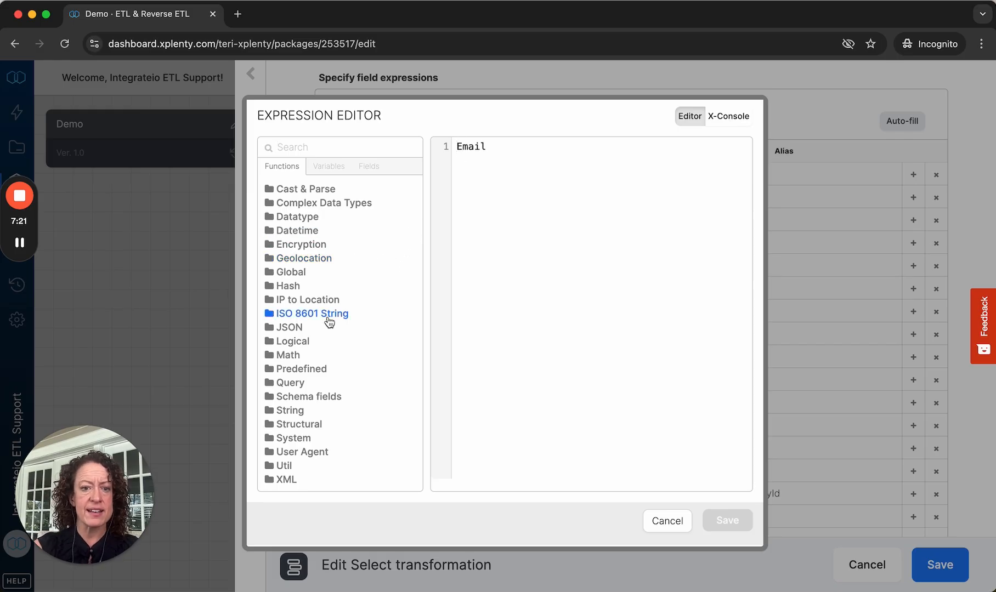
Step: Wrap the Email expression in the MD5 hash function as MD5(Email), then save the expression and the Select component
left_click(290, 286)
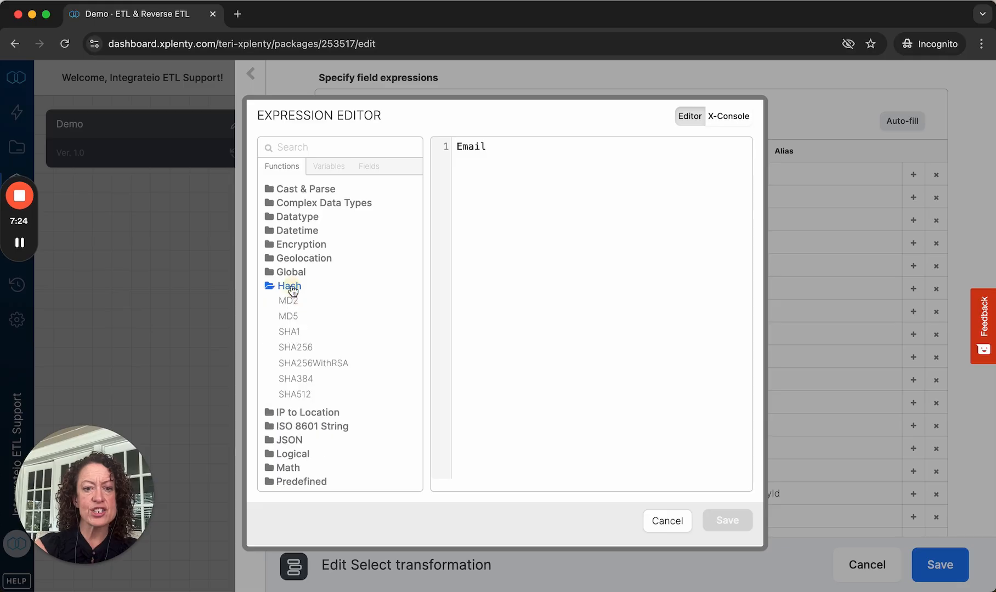
mouse_move(291, 324)
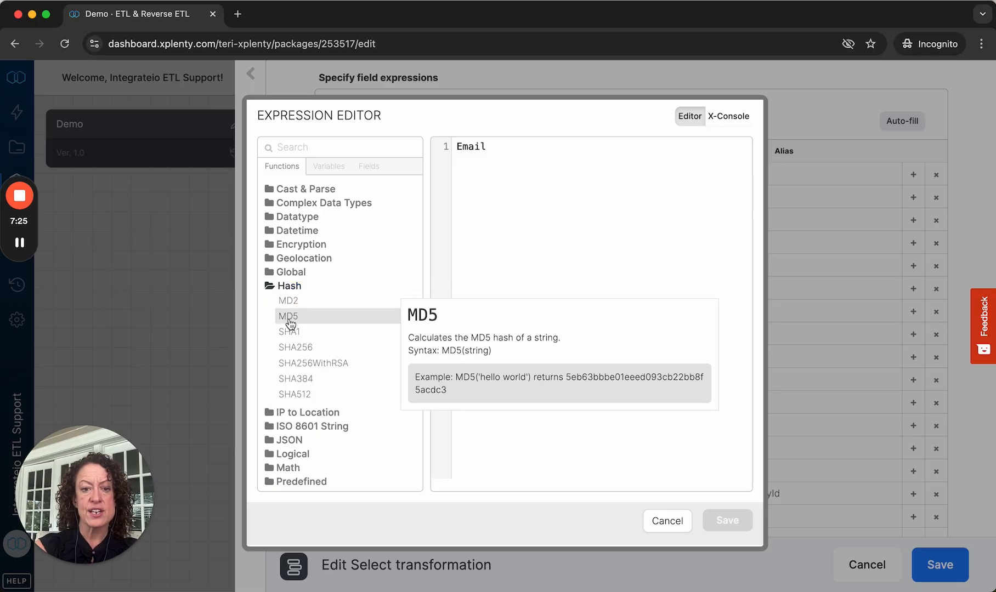
left_click(455, 149)
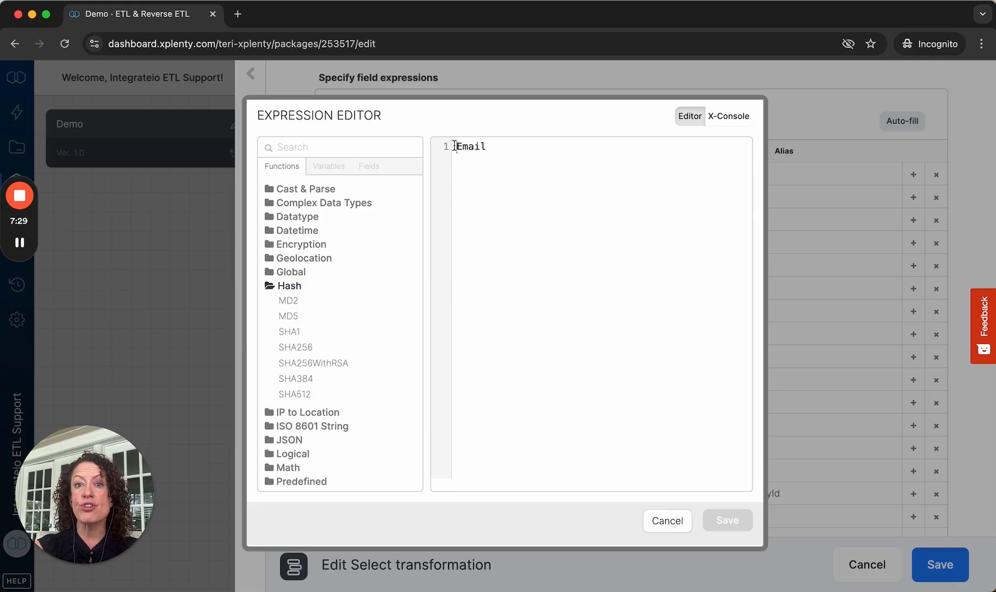
double_click(295, 318)
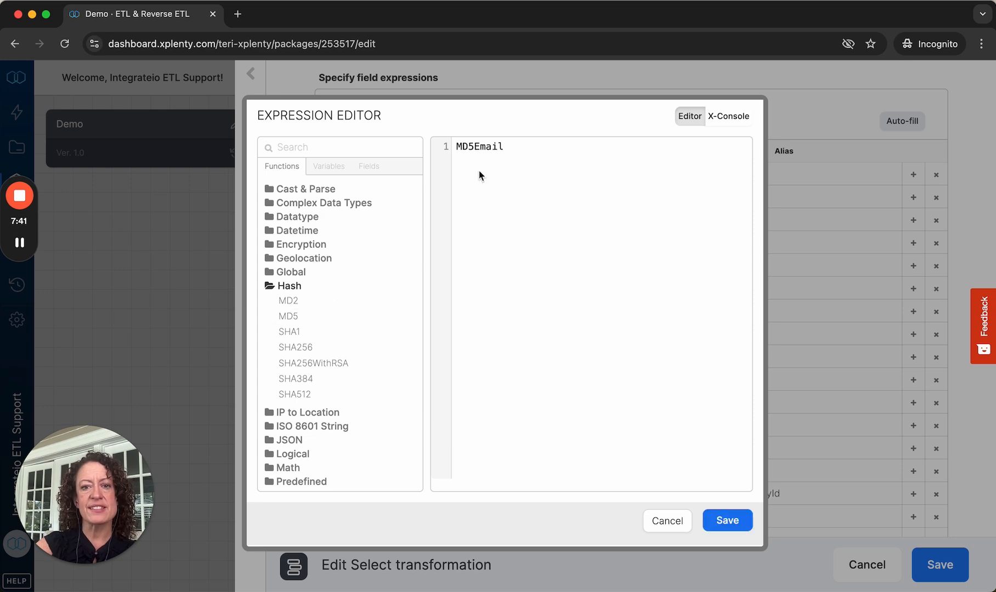
left_click(474, 147)
type("(")
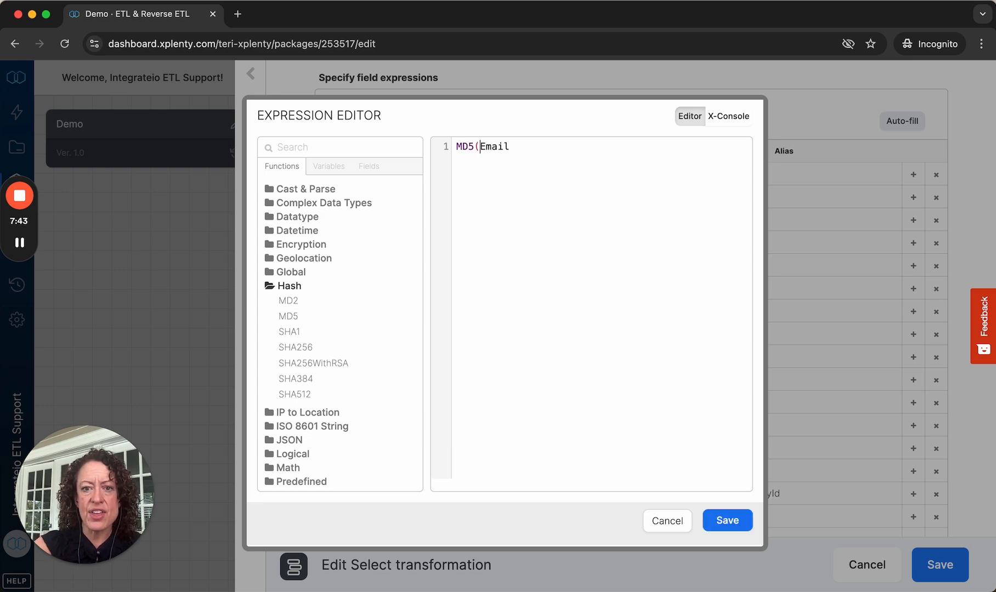
left_click(526, 146)
type(")")
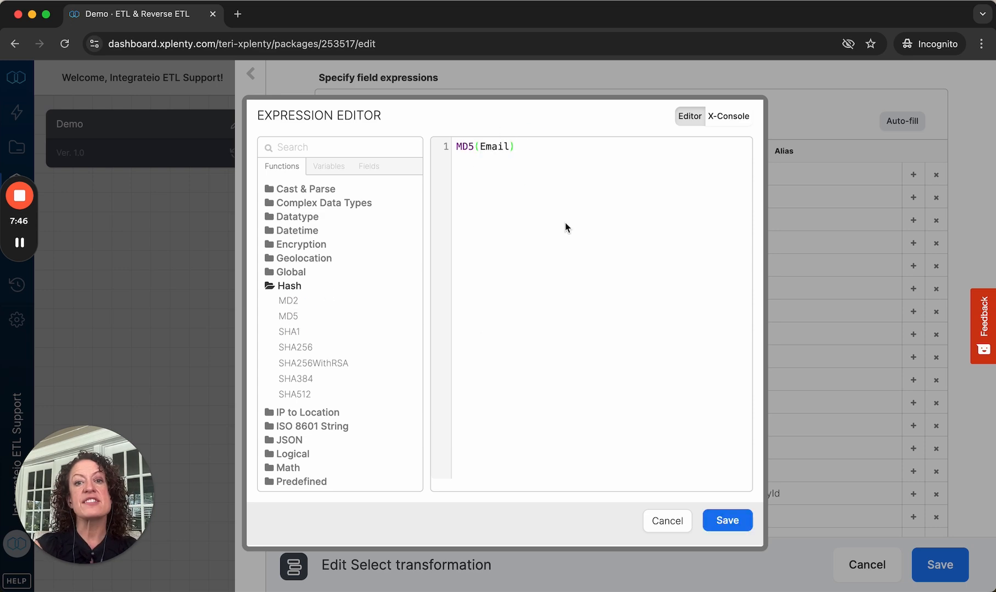
left_click(725, 520)
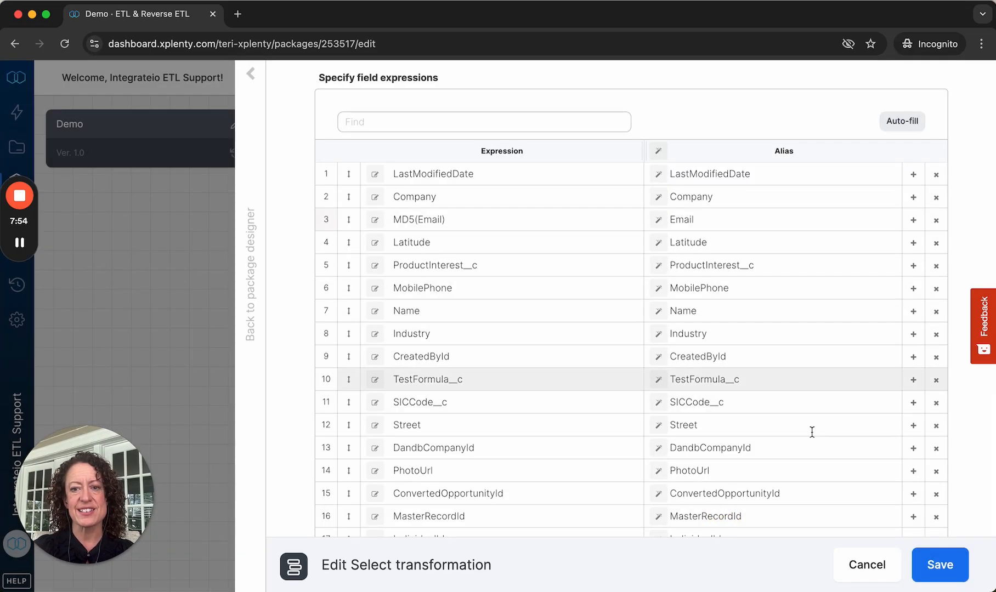
left_click(940, 565)
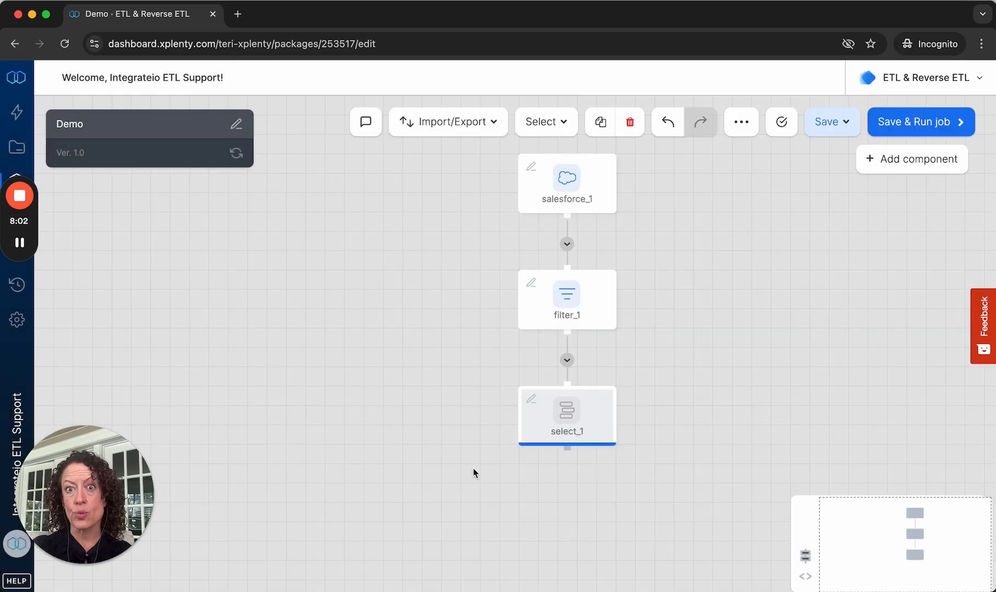
Step: Open the ETL & Reverse ETL Console, filter its functions by hash, and run the sample MD5 command on 'hello world'
left_click(13, 581)
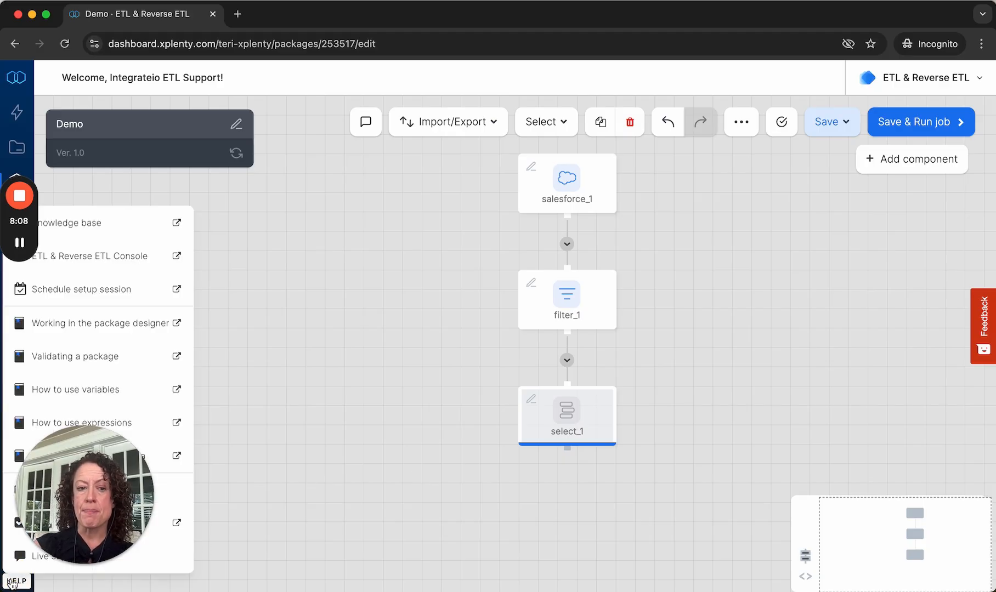
left_click(131, 257)
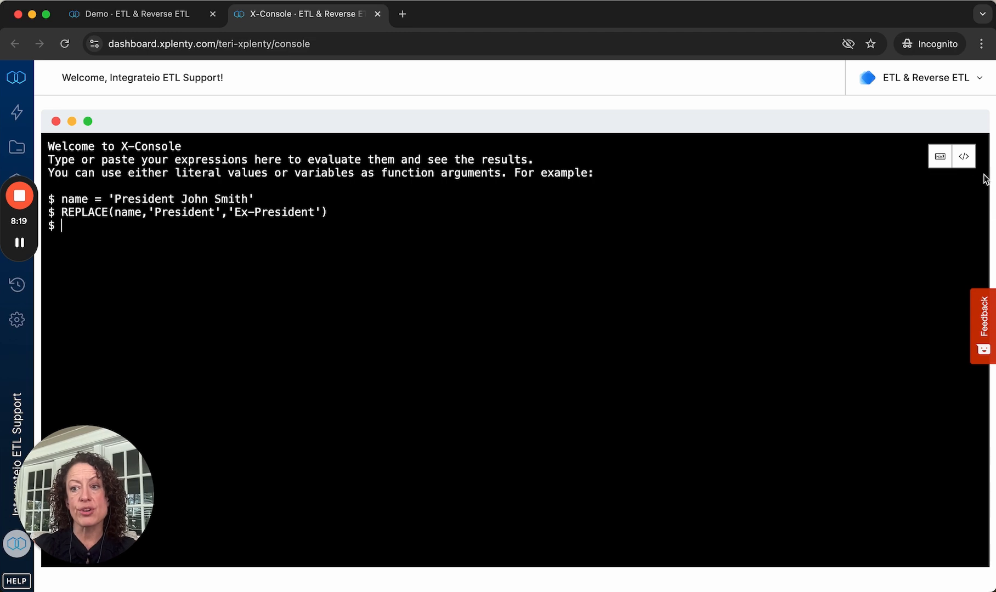
left_click(962, 159)
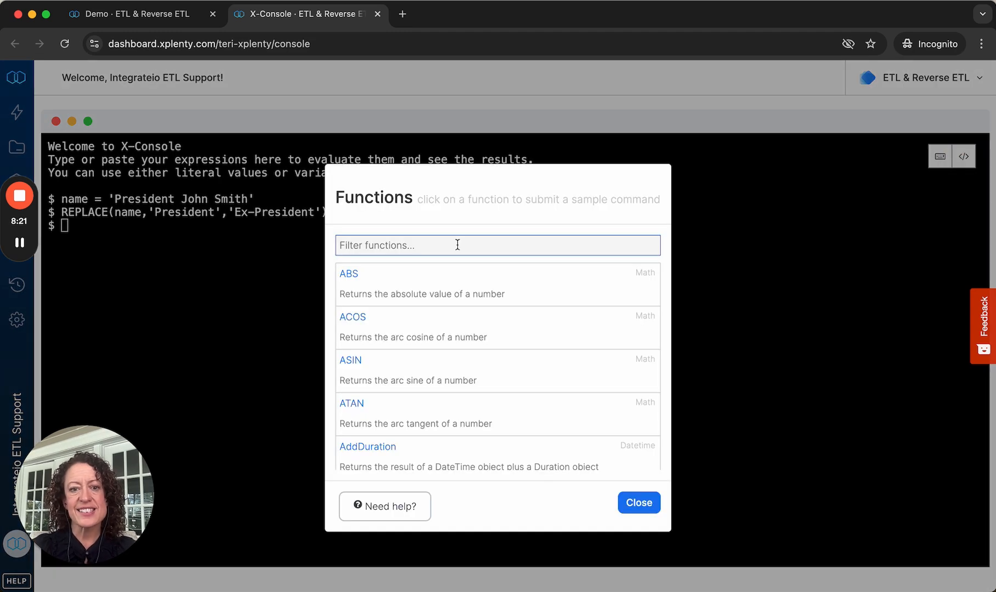
type("hash")
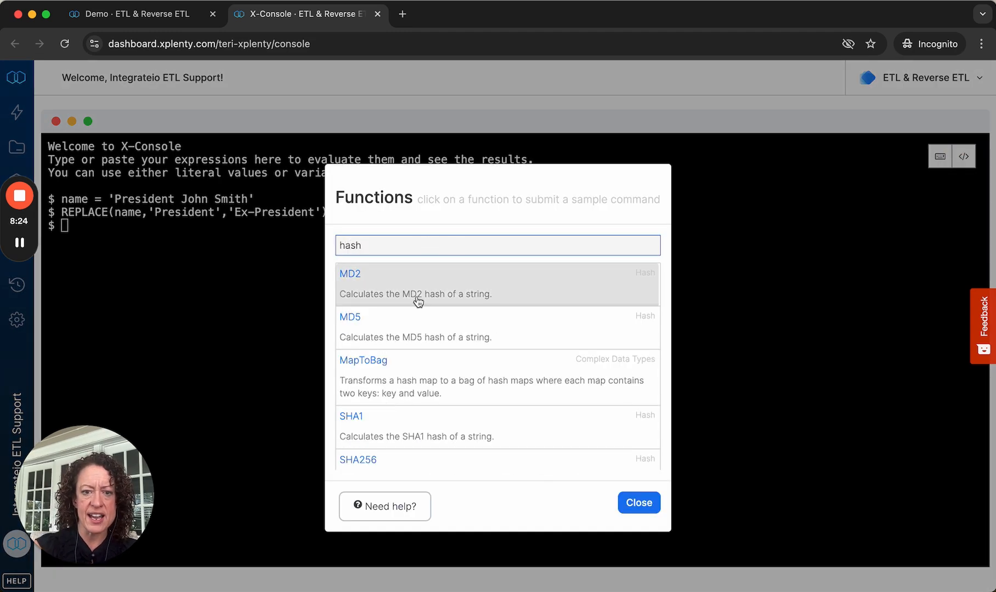
left_click(378, 327)
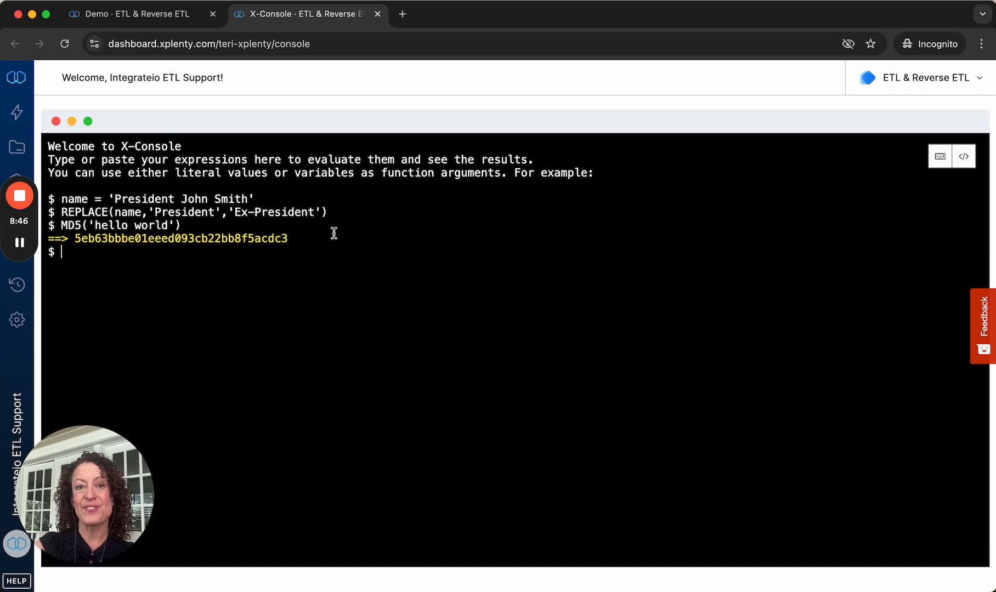
Step: Return to the Demo package and add a Database destination after the select_1 component
left_click(159, 14)
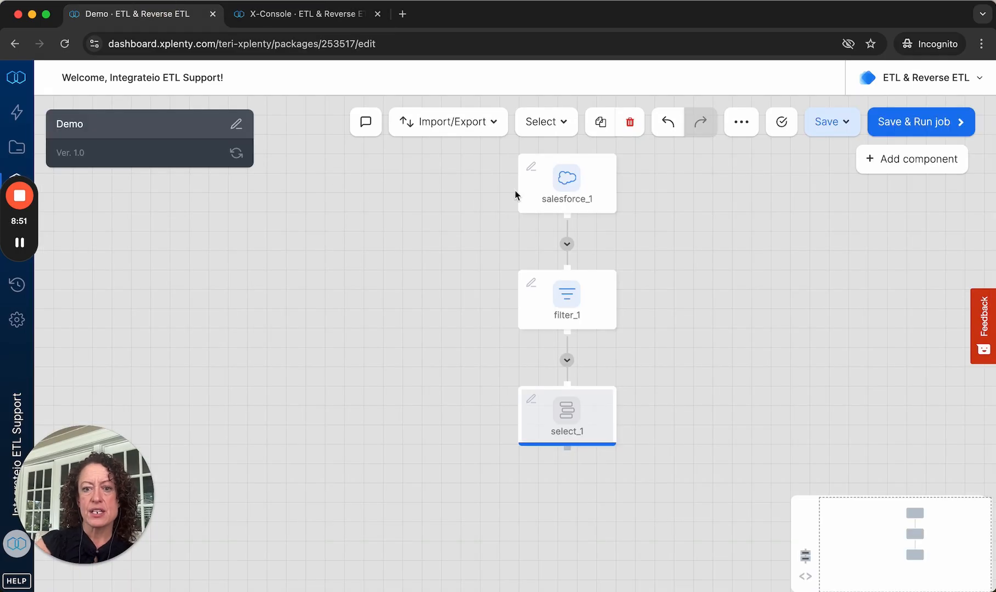
mouse_move(549, 167)
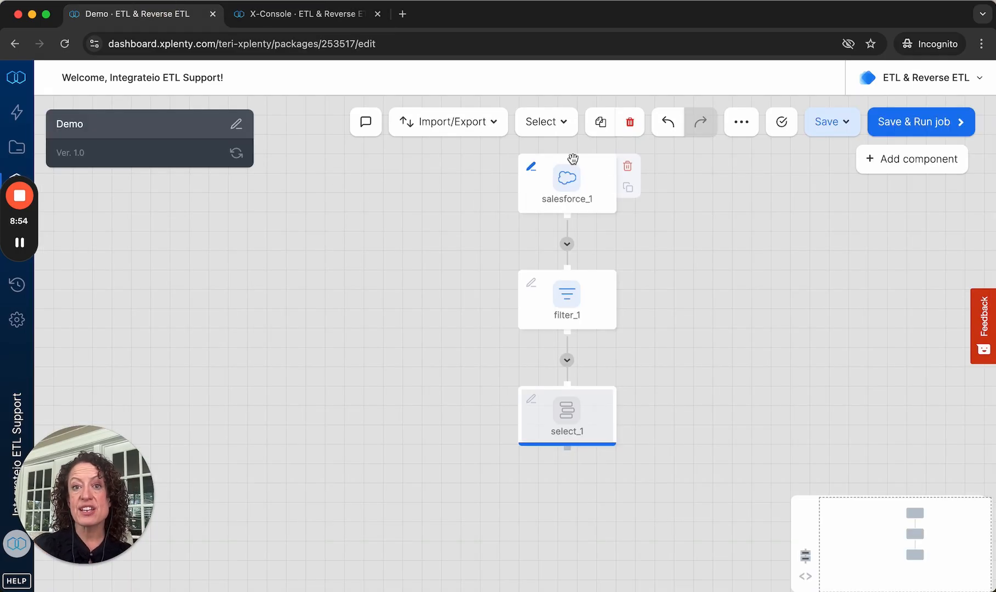
mouse_move(592, 309)
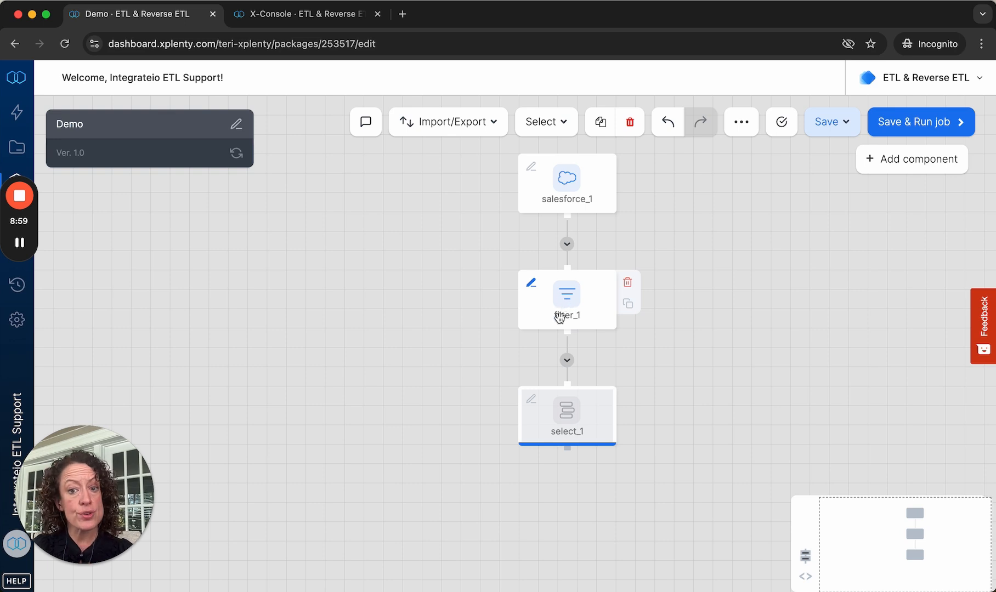
mouse_move(560, 390)
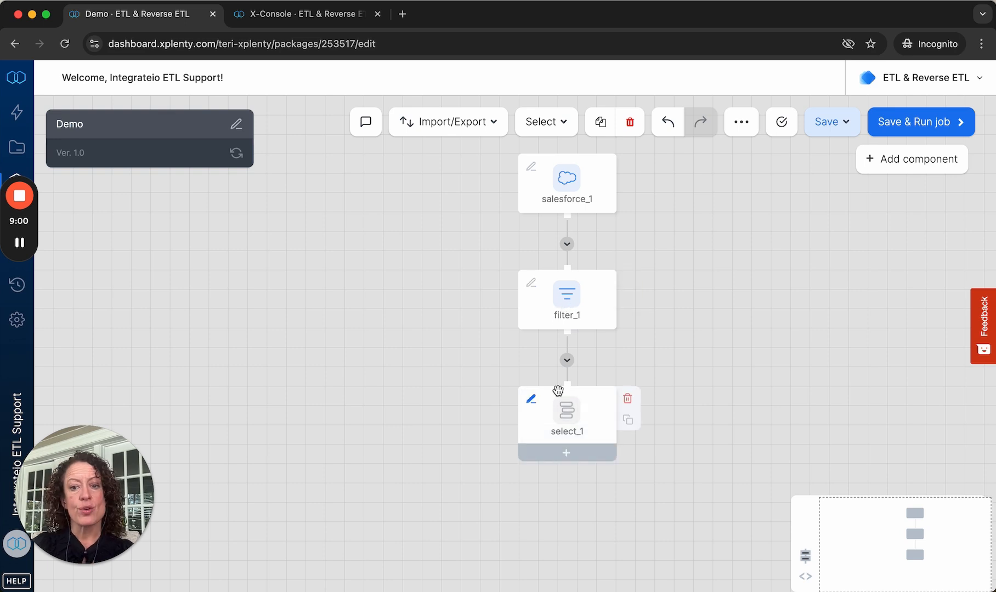
left_click(566, 454)
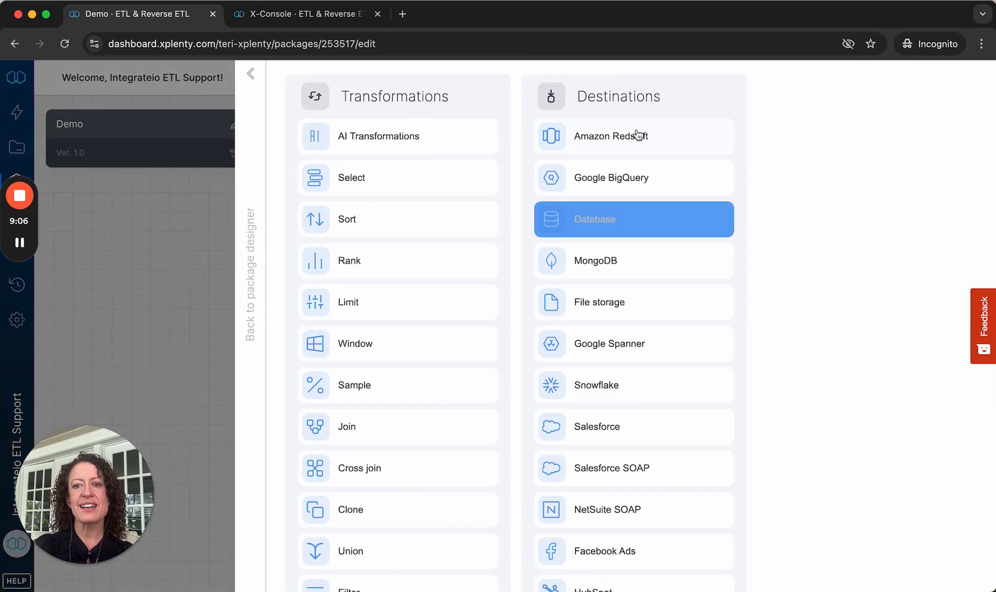
left_click(599, 225)
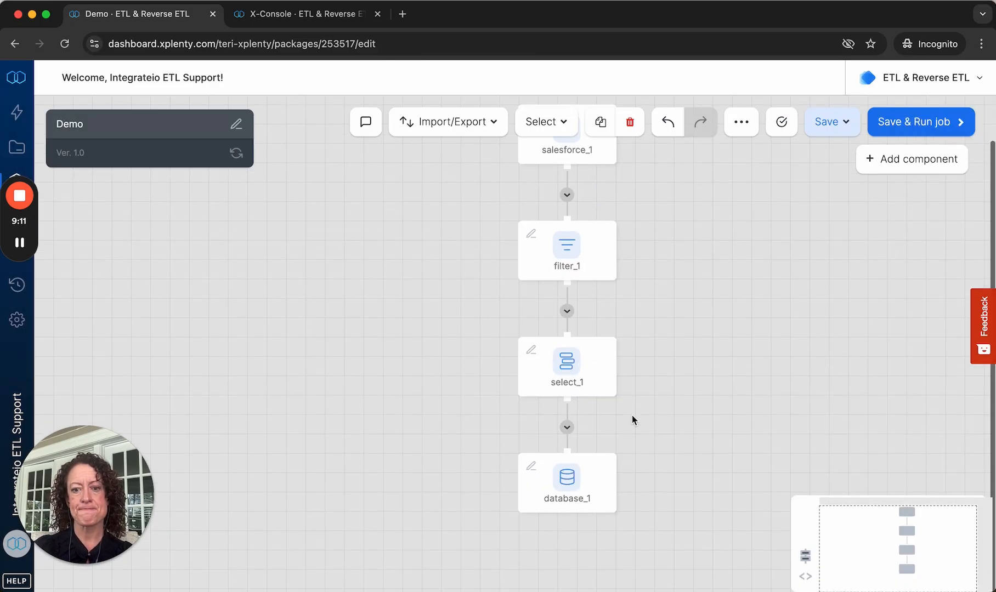
Step: Open the database_1 settings, choose Xplenty DEV MySQL as the target connection, and continue to the destination properties
left_click(570, 472)
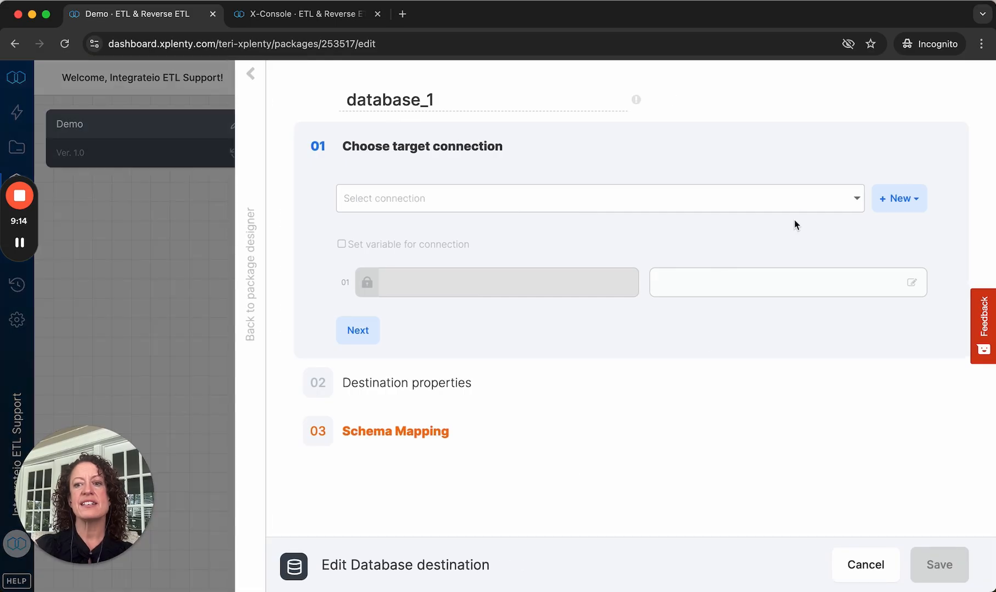
left_click(821, 201)
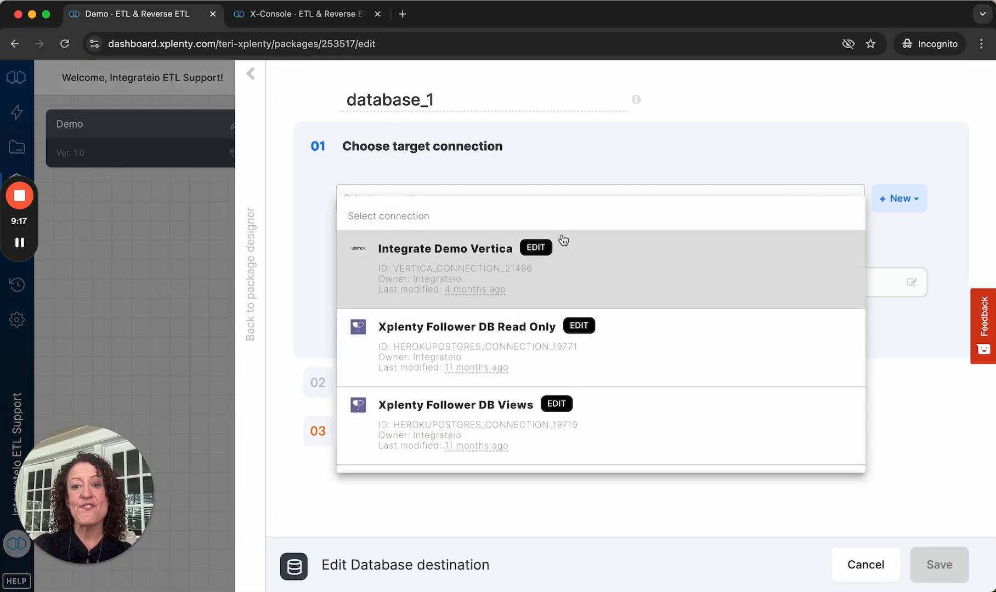
scroll(591, 340, "down", 2)
scroll(591, 340, "down", 8)
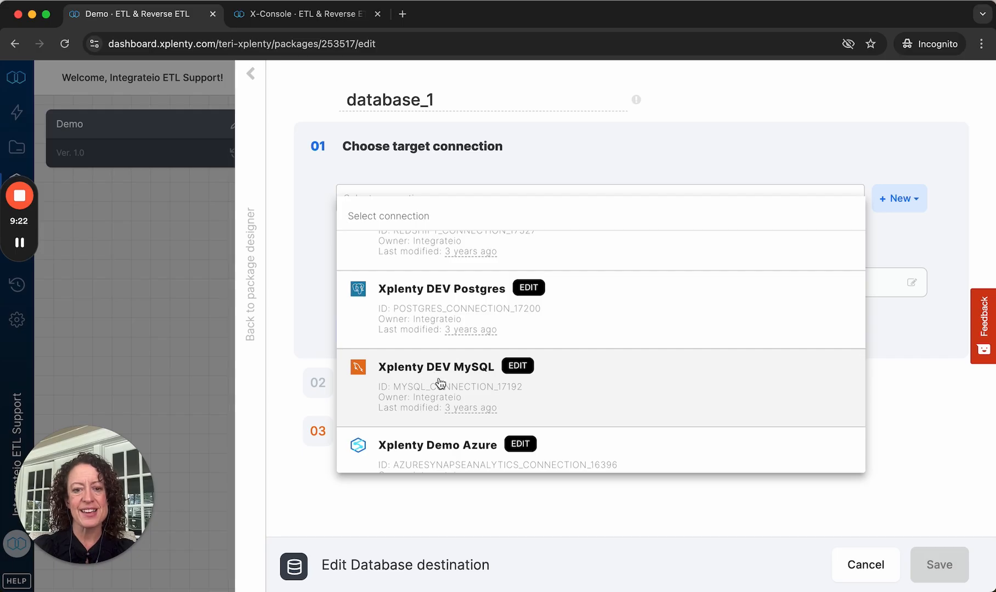
left_click(466, 387)
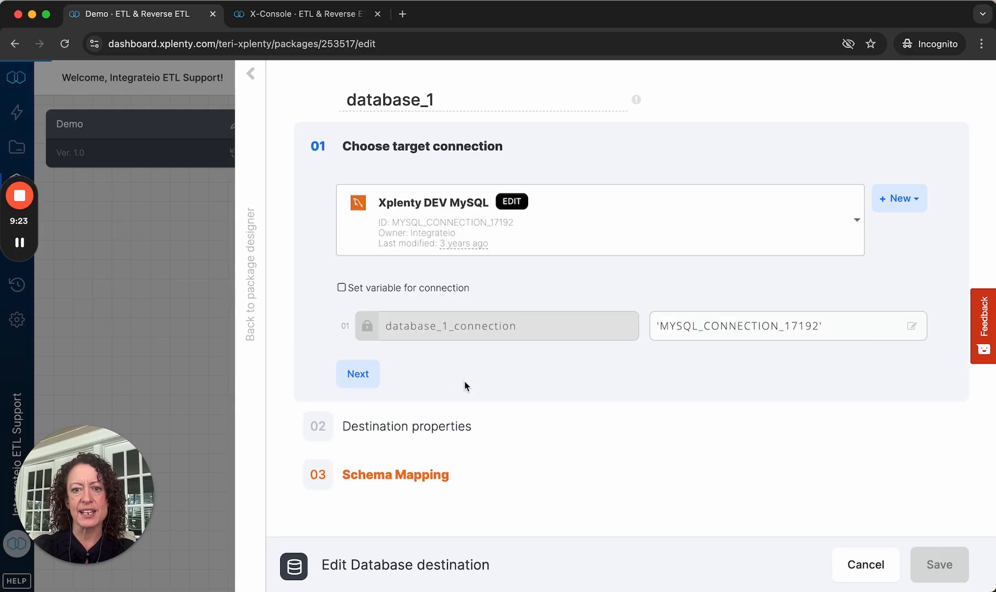
left_click(357, 372)
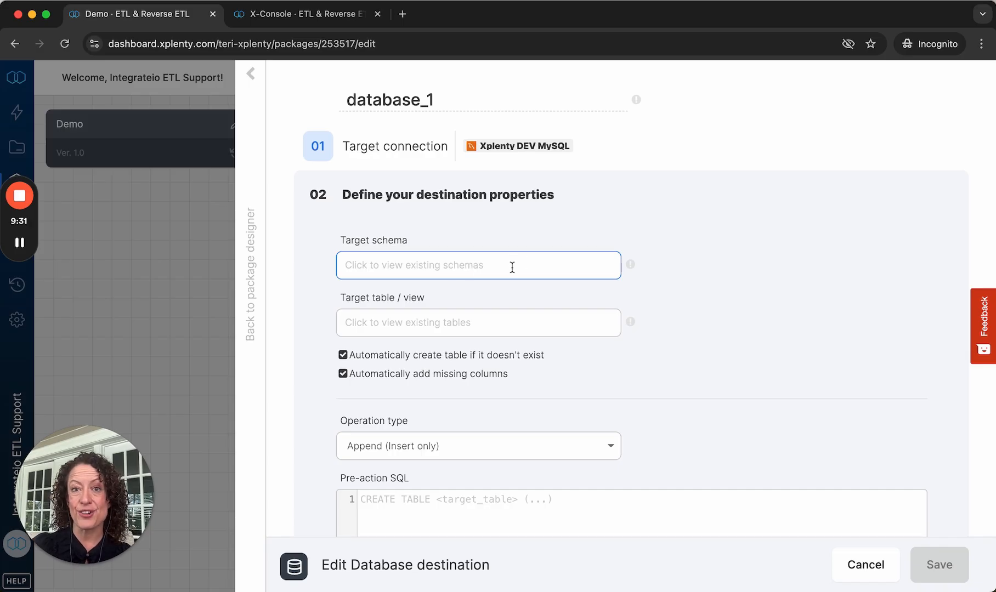
Step: Enter salesforce_leads as the destination's target table
left_click(455, 322)
type("sal")
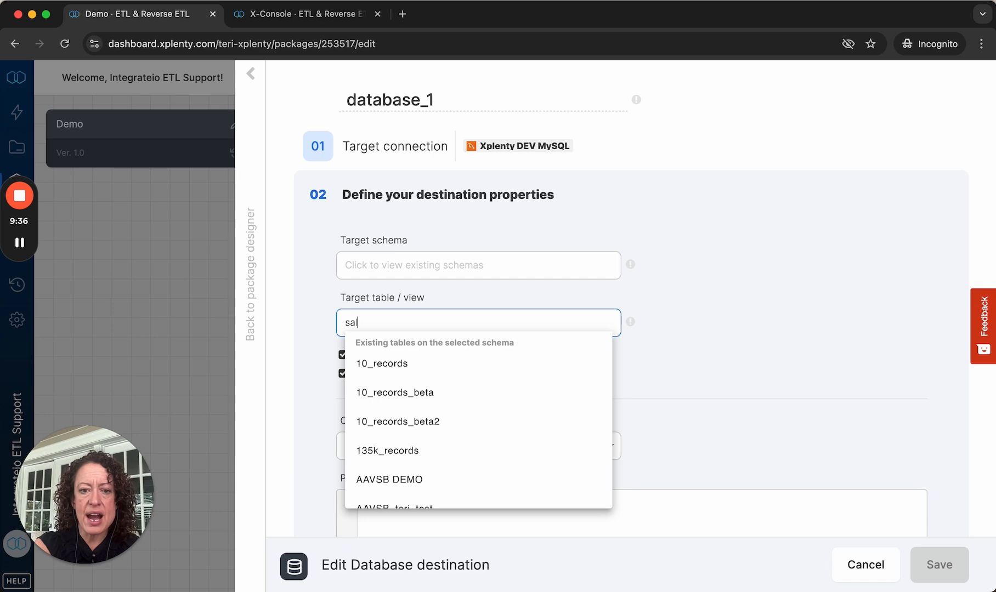
type("esforce_")
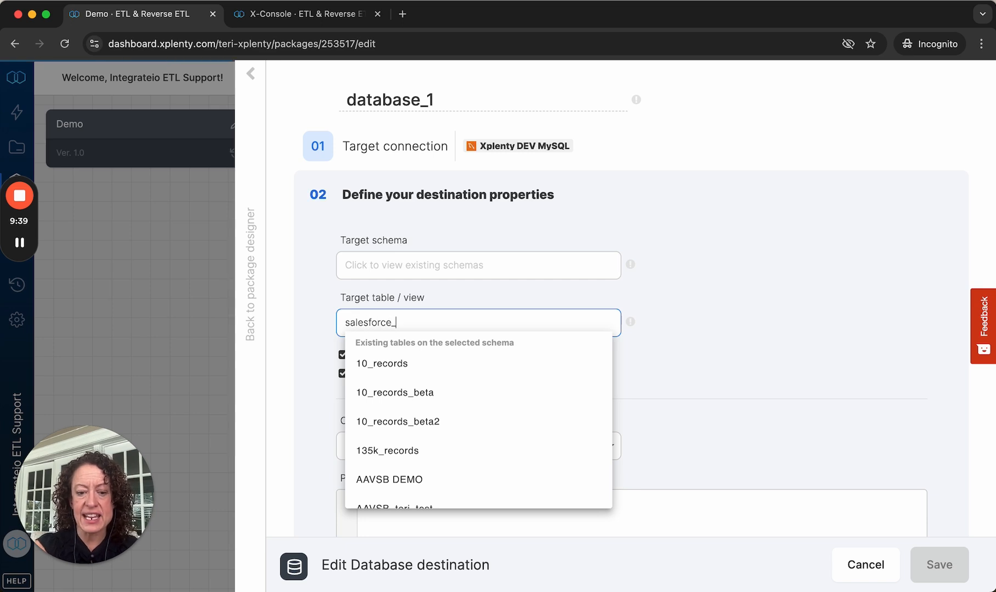
type("leada")
key("BackSpace")
left_click(500, 264)
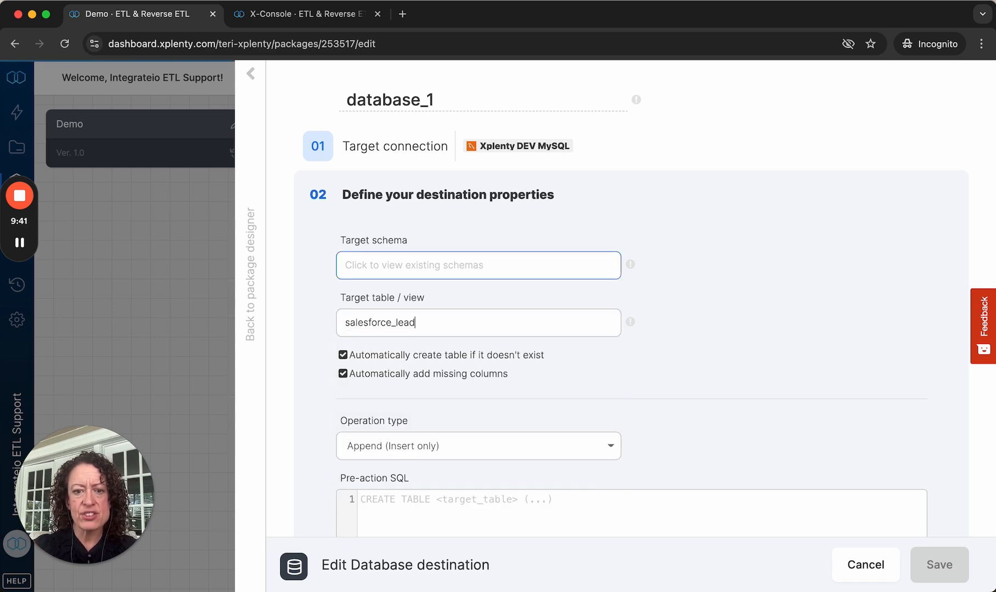
type("s")
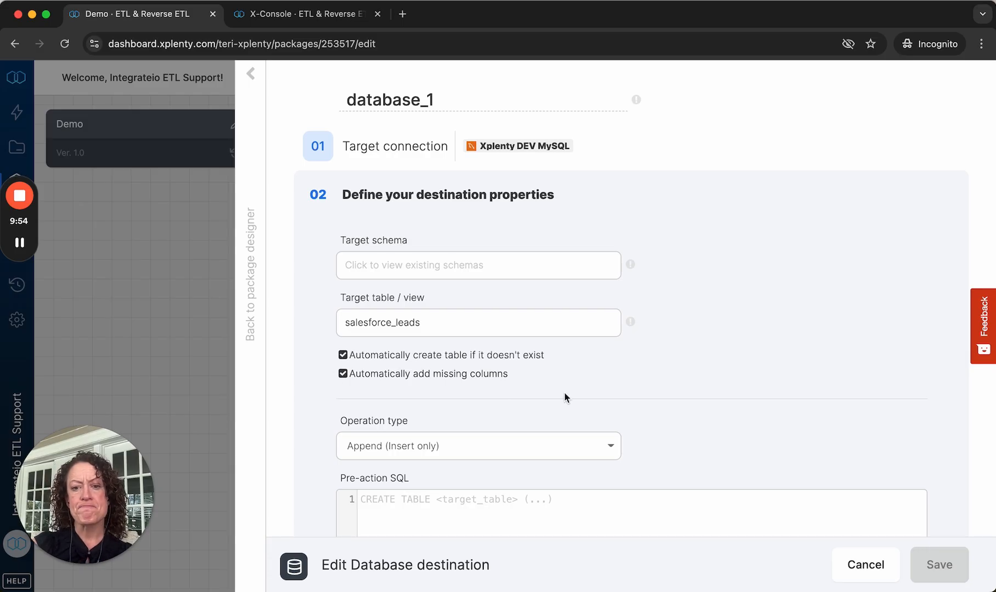
Step: Set the operation type to Merge with existing data using update and insert, and continue past the advanced options to schema mapping
scroll(565, 392, "down", 3)
left_click(605, 322)
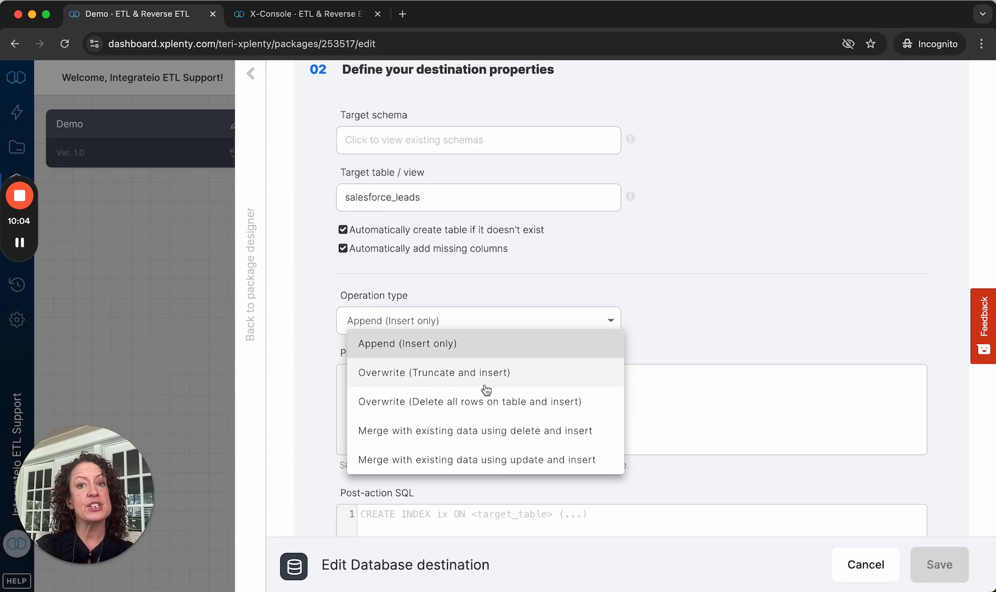
left_click(448, 460)
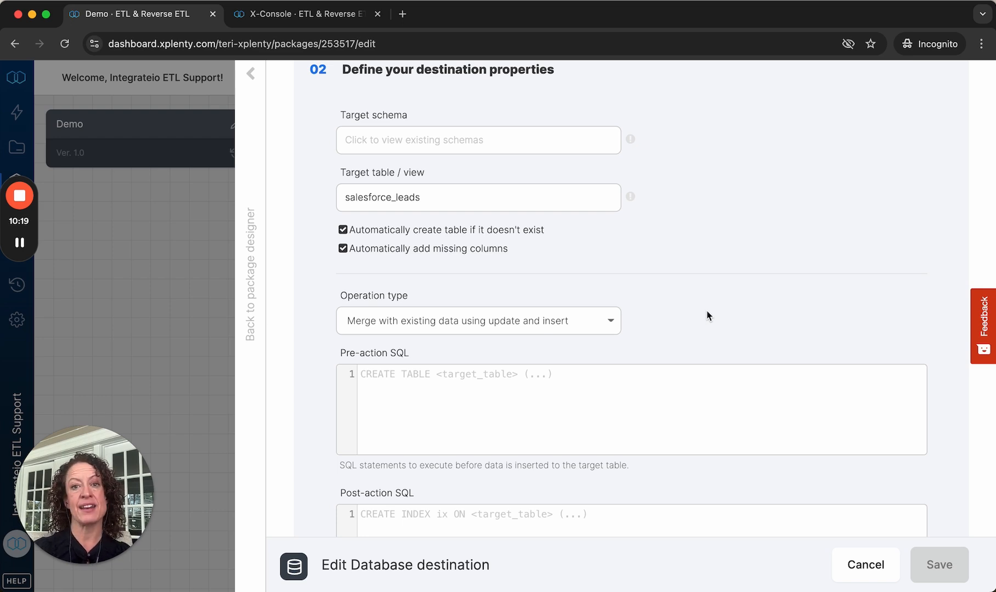
scroll(638, 320, "down", 3)
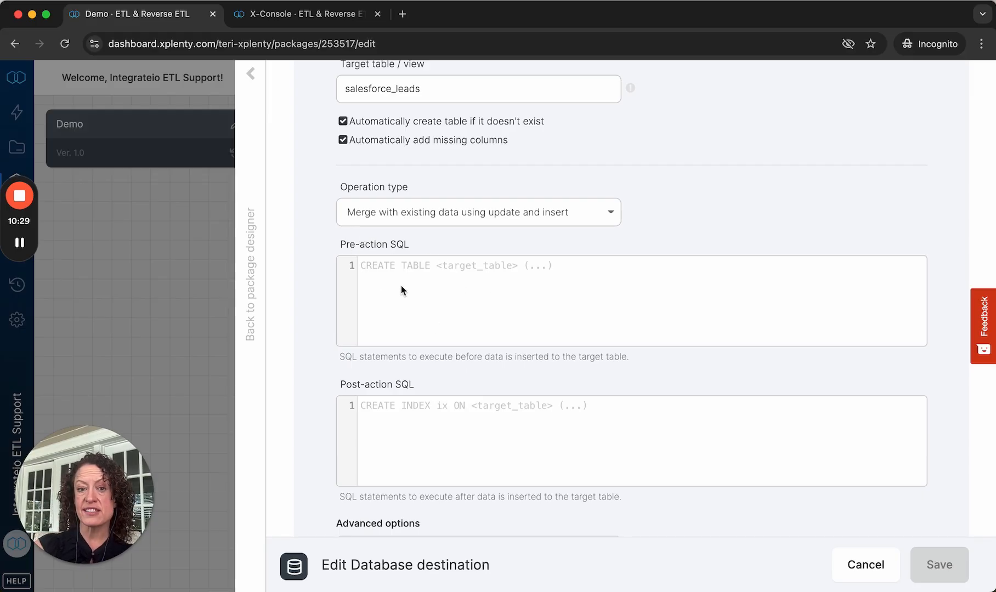
scroll(448, 416, "down", 2)
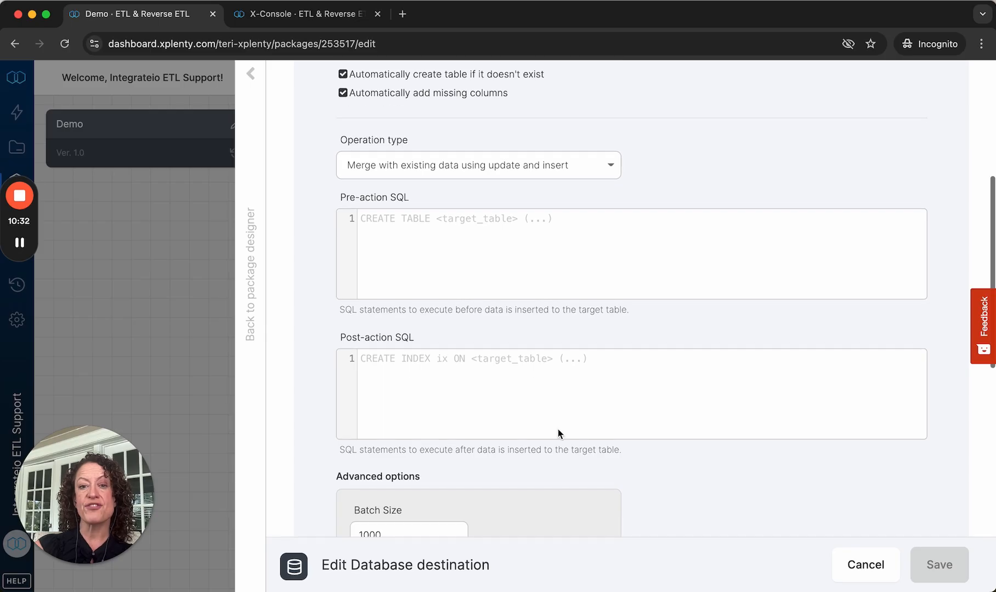
scroll(562, 436, "down", 5)
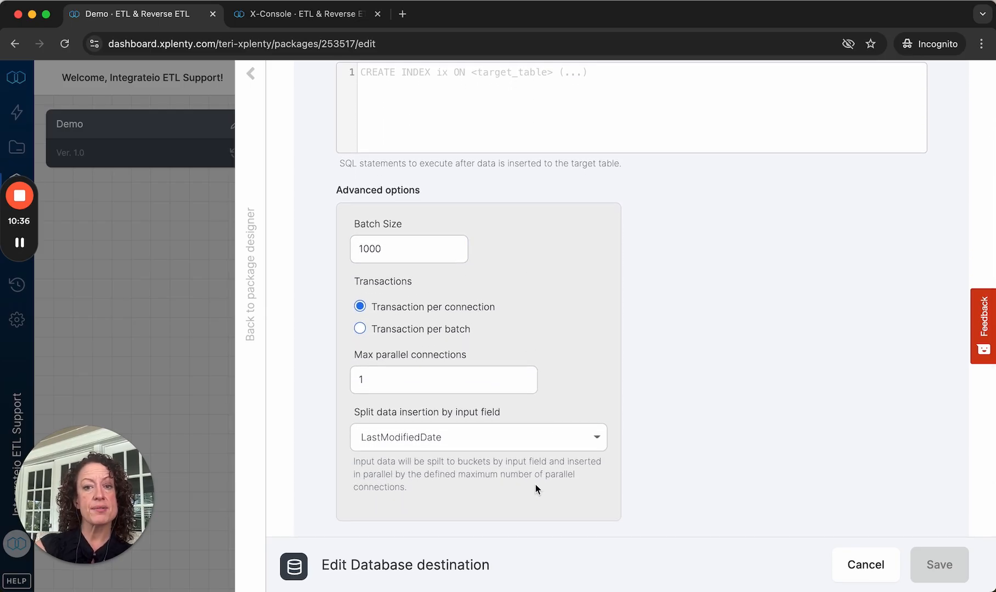
scroll(561, 498, "down", 3)
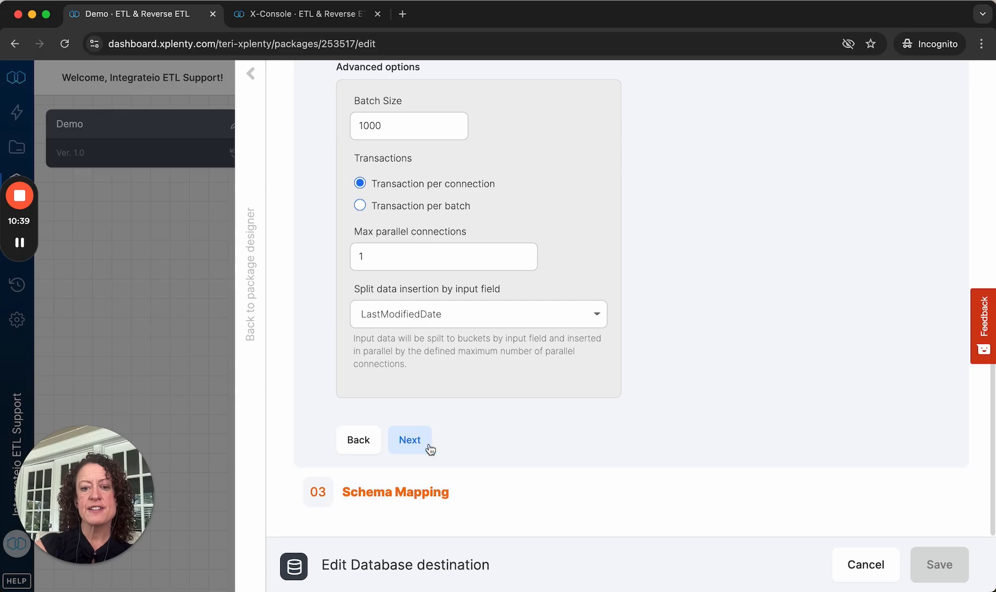
left_click(409, 440)
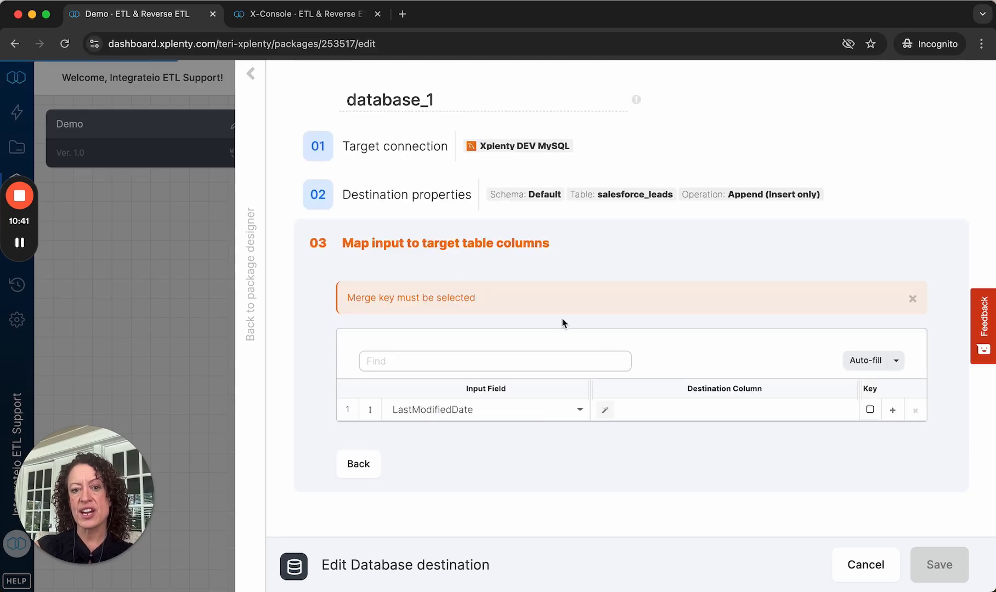
Step: Auto-fill the mapping of input fields to destination columns, find the Id field, and mark it as the merge key
left_click(866, 360)
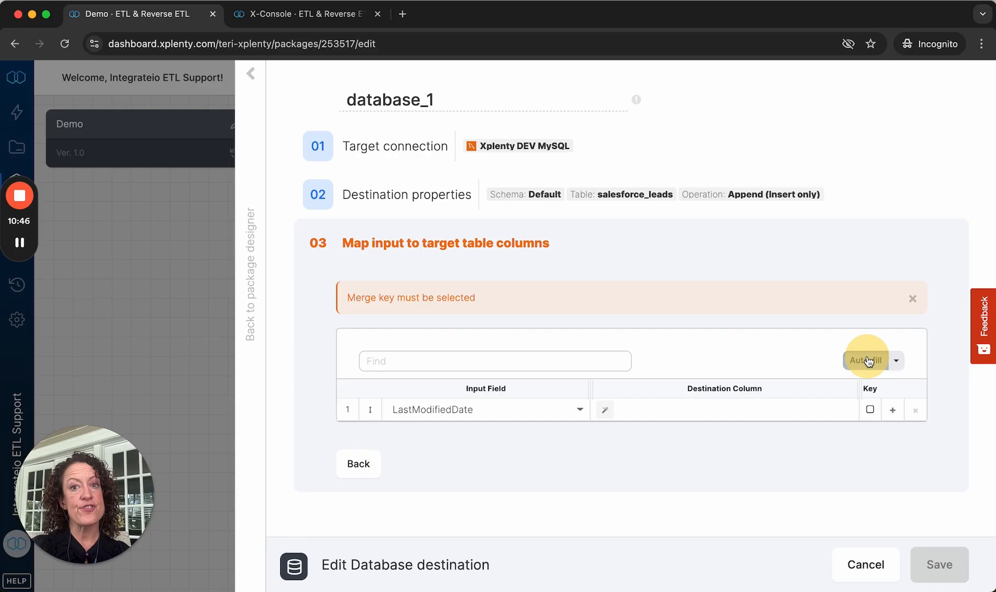
scroll(861, 285, "down", 4)
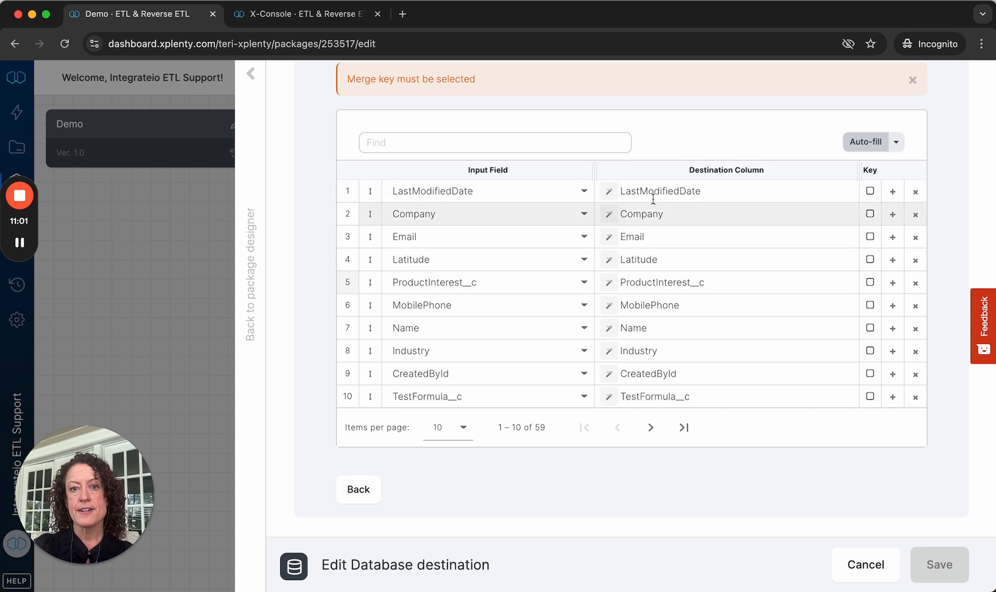
scroll(517, 135, "up", 1)
scroll(517, 135, "up", 1)
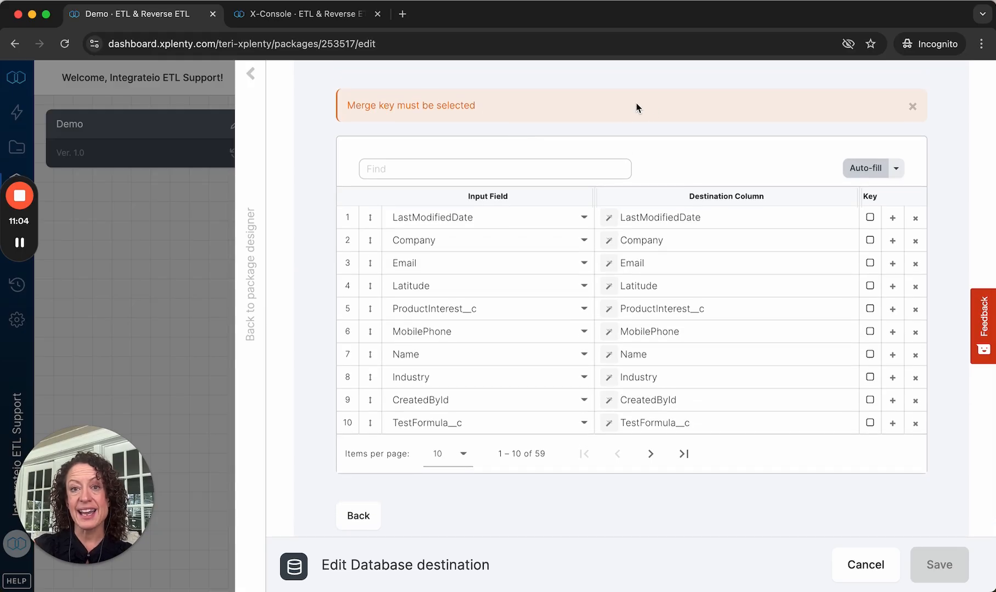
left_click(552, 167)
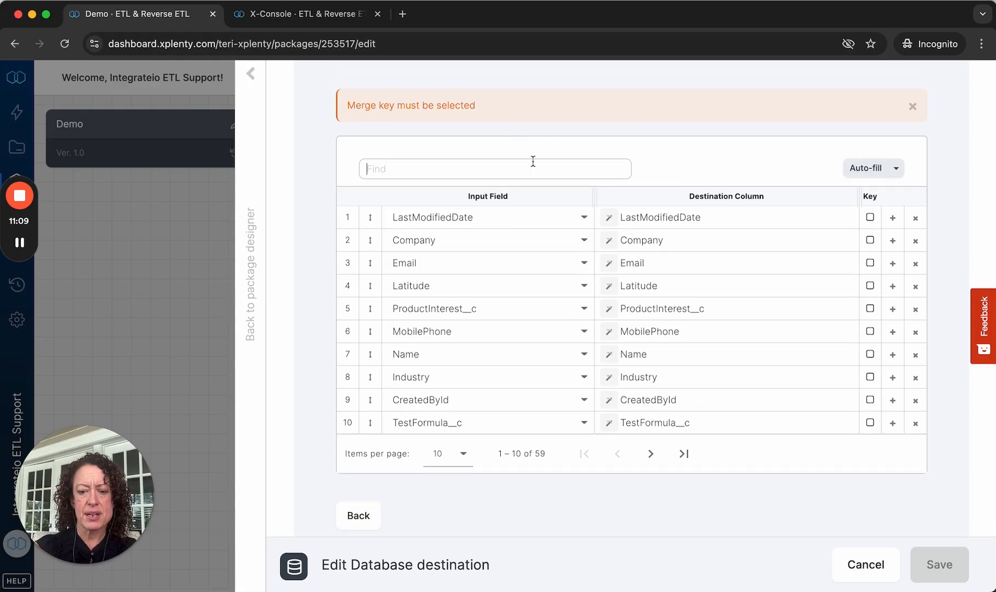
type("id")
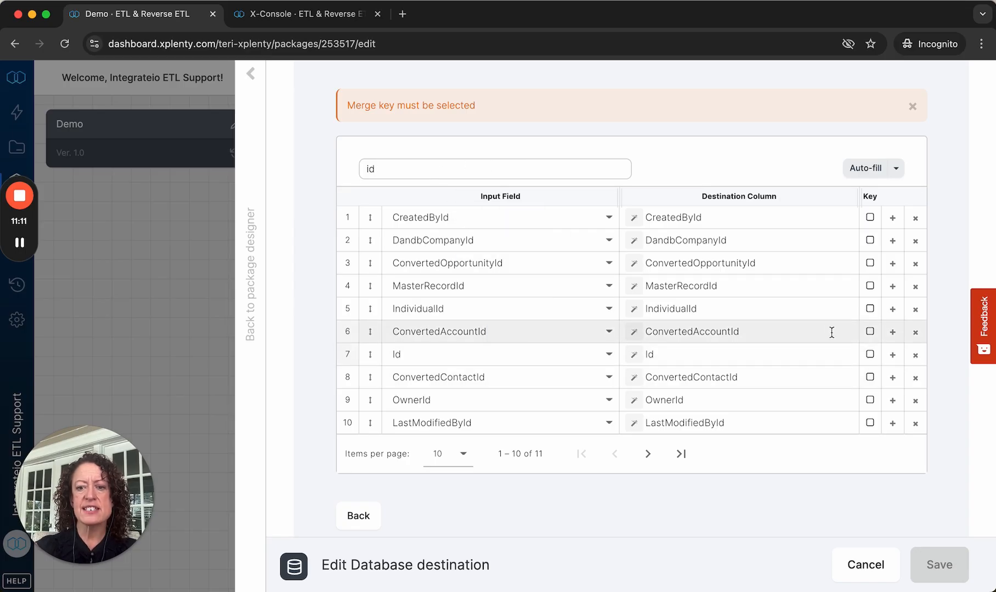
left_click(870, 355)
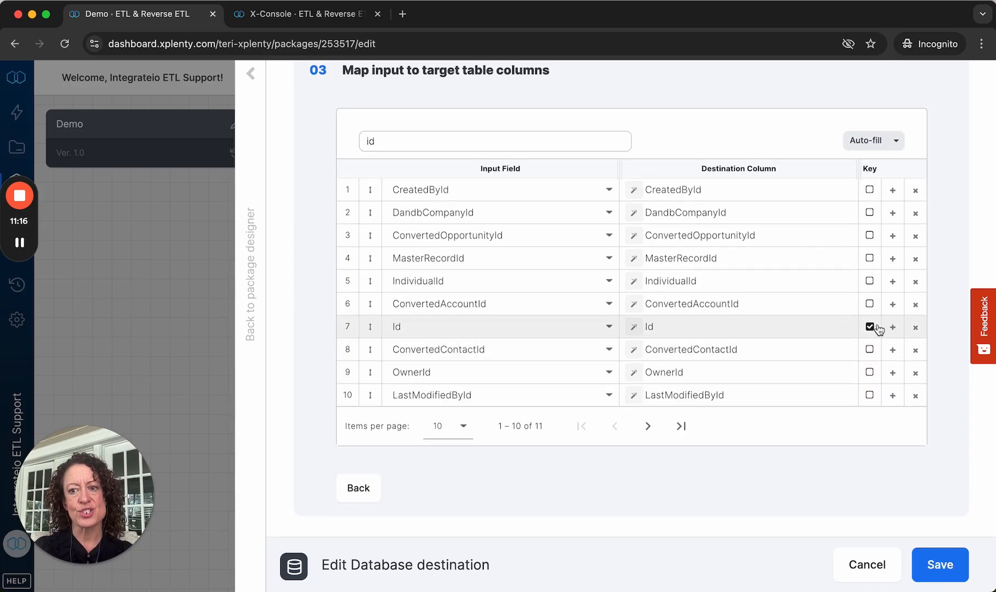
Step: Save the Database destination and validate the package
left_click(939, 565)
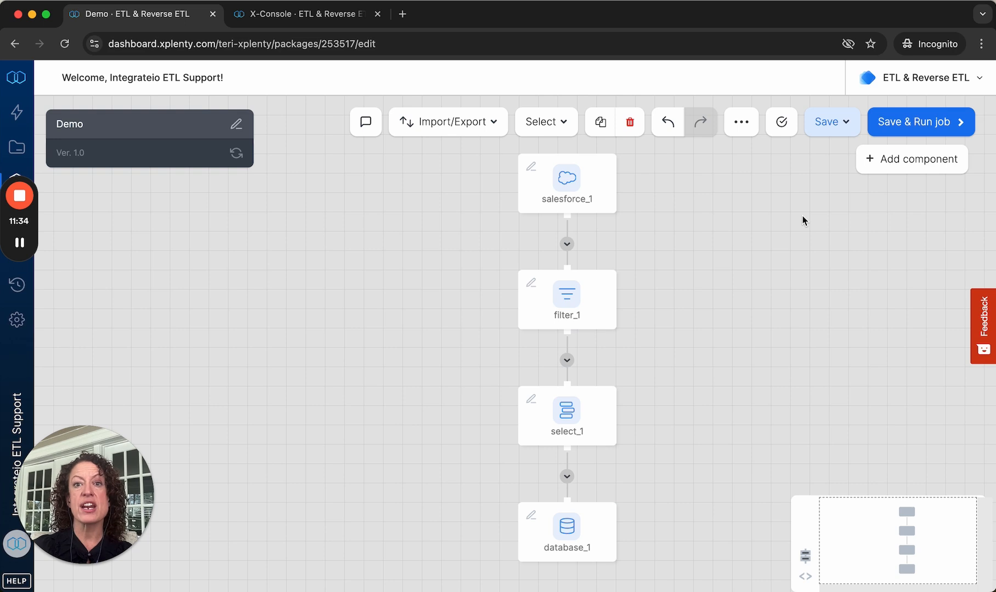
left_click(782, 124)
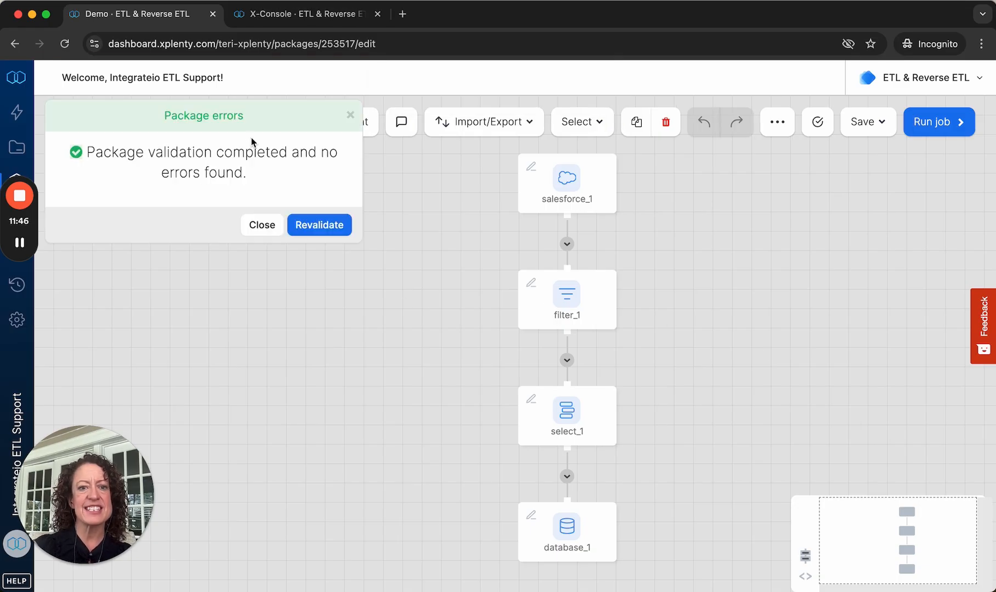
Step: Run the Demo package as a new job on the existing sandbox cluster, keeping its package variables as they are
left_click(263, 225)
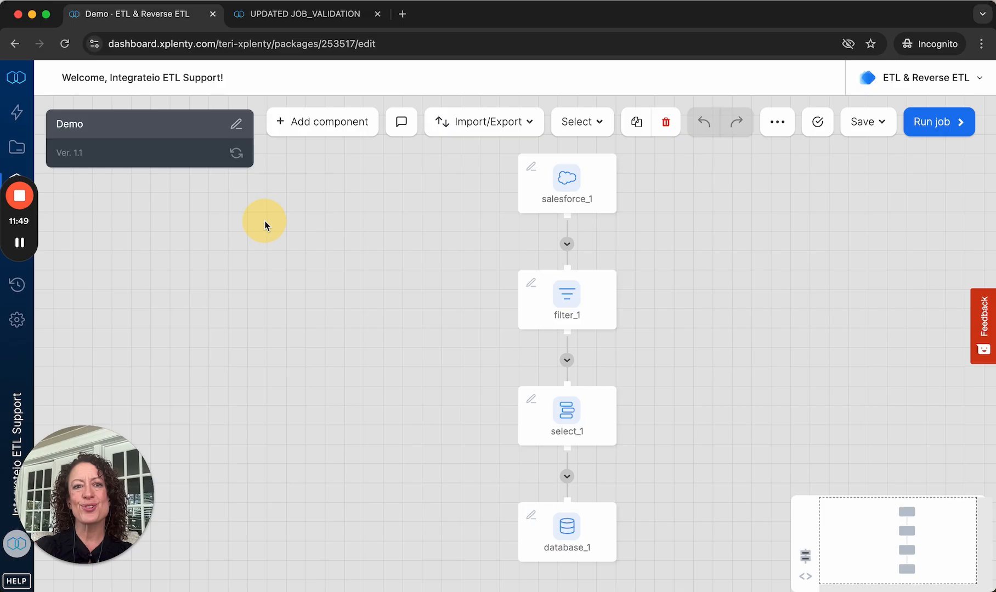
left_click(940, 134)
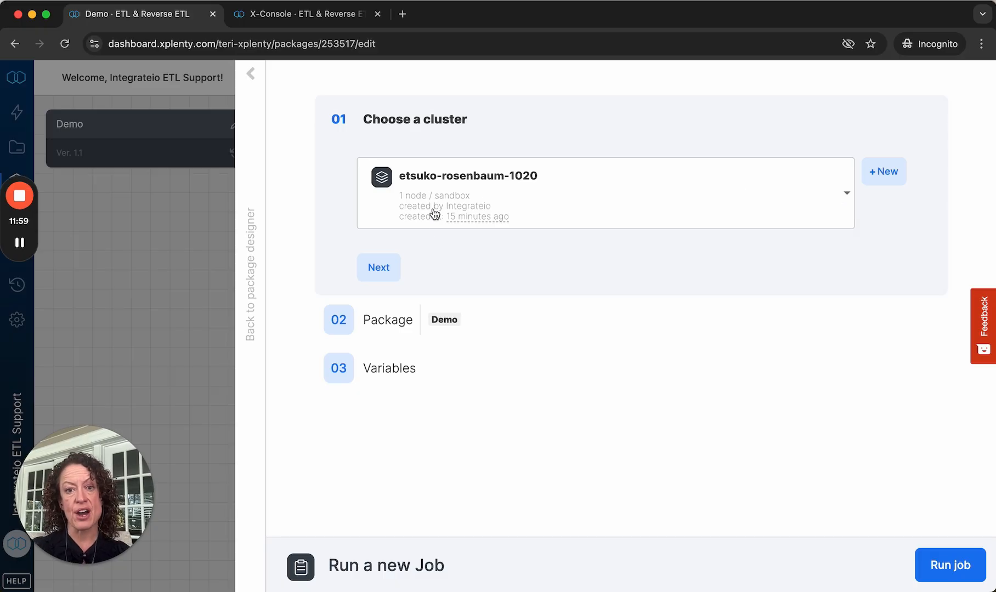
left_click(885, 172)
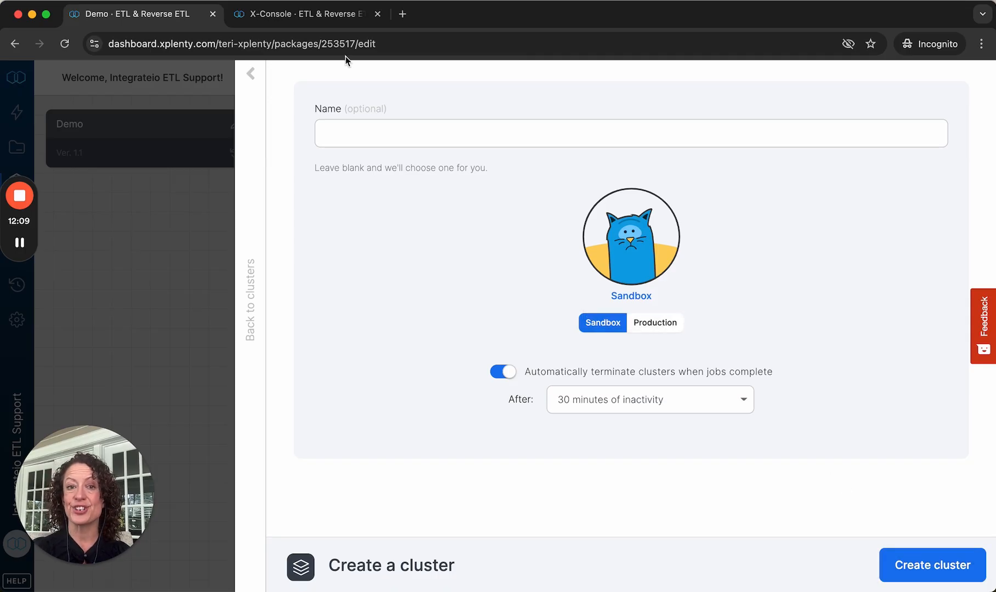
left_click(254, 83)
left_click(381, 268)
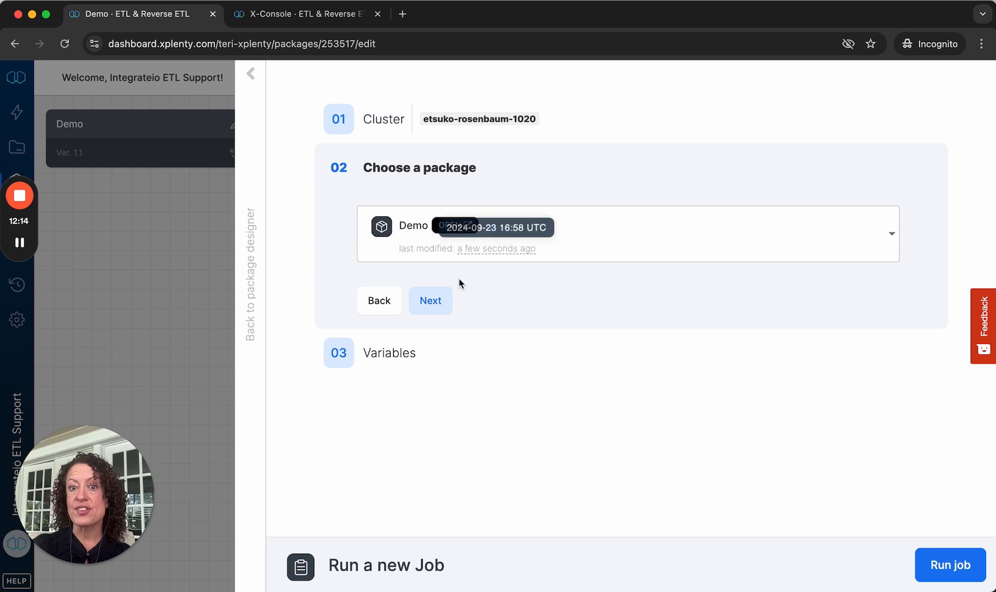
left_click(438, 299)
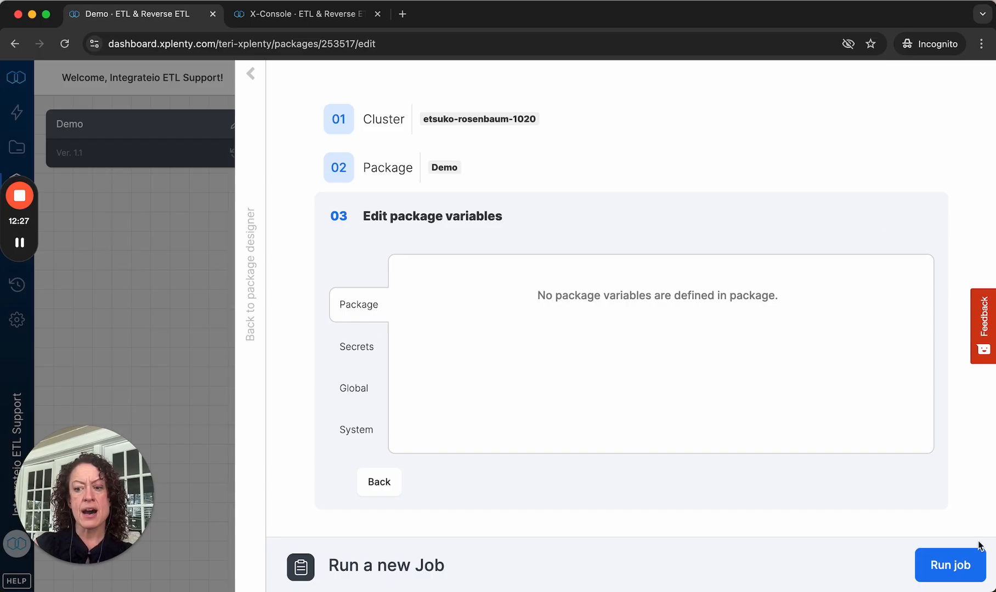
left_click(952, 572)
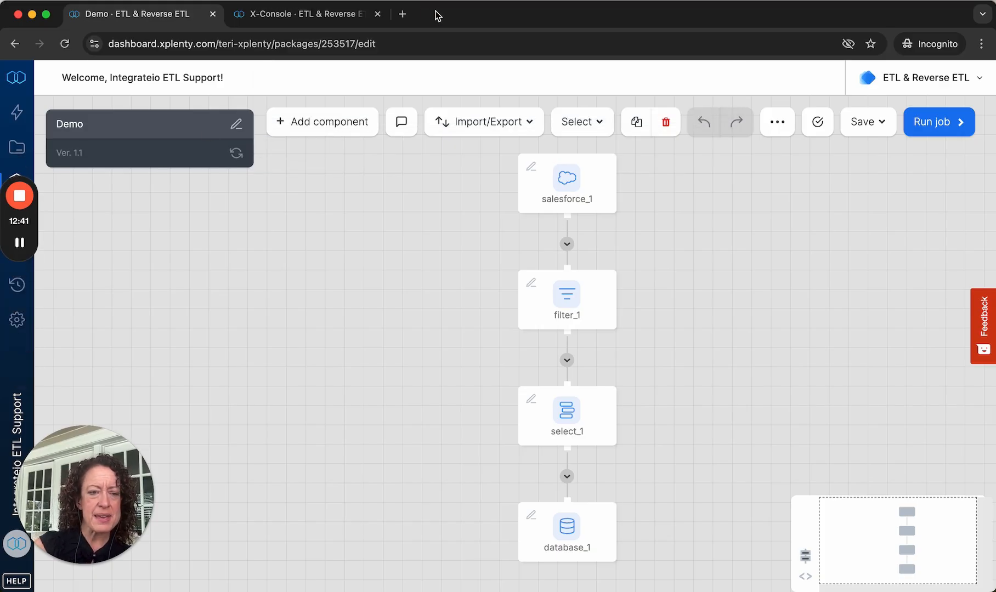
Step: Monitor the Demo job in the jobs list until it finishes, and check the record output of its database component
left_click_drag(434, 10, 455, 9)
left_click(48, 218)
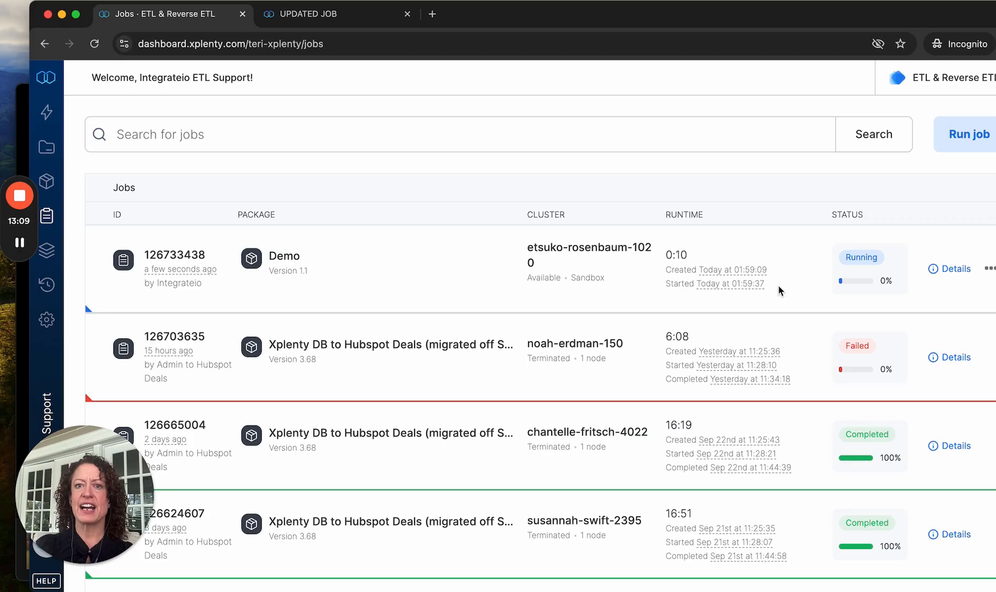
mouse_move(728, 259)
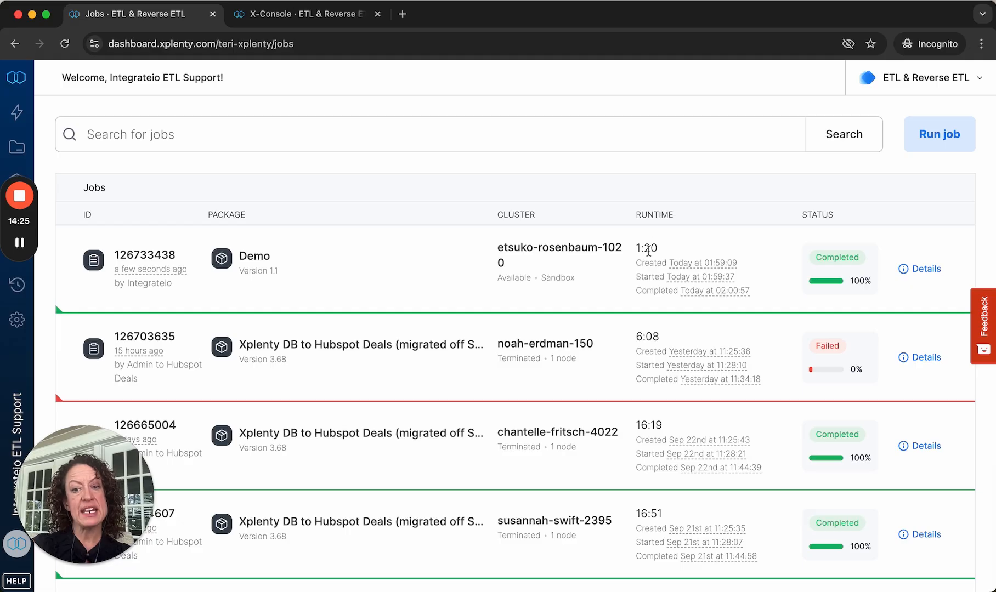
left_click(925, 270)
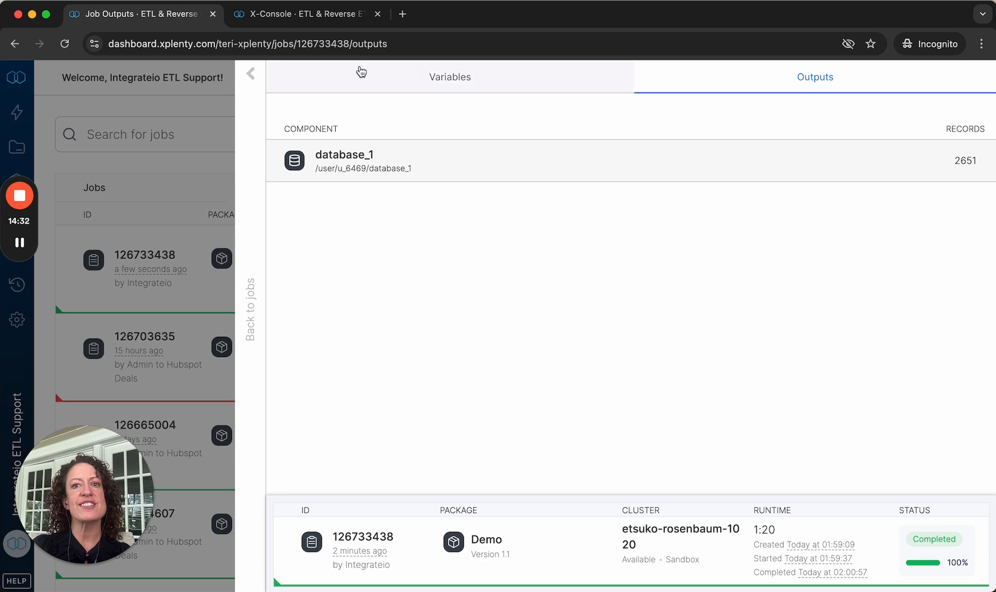
left_click(251, 73)
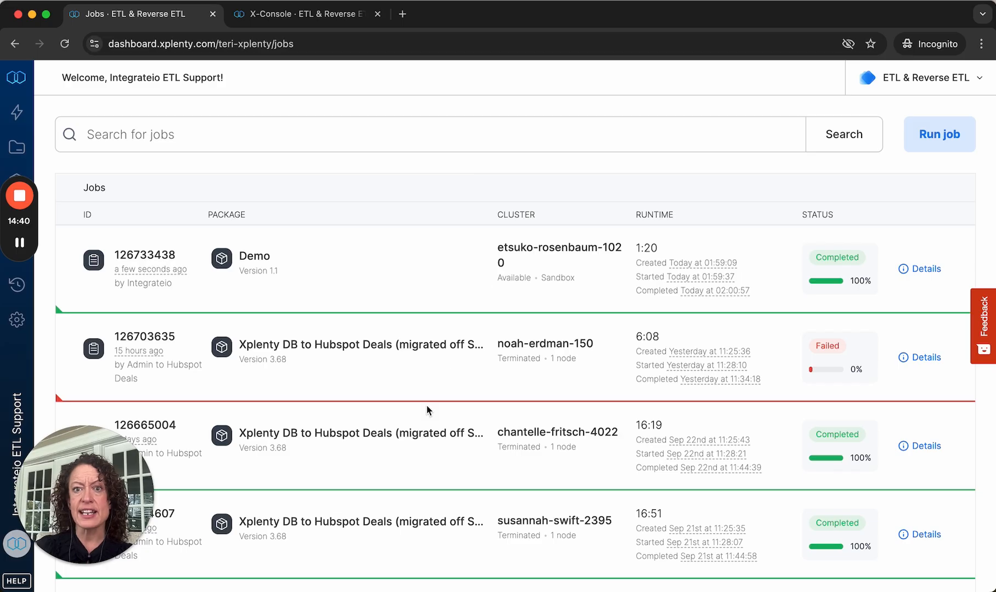
Step: Open the help menu to view the available support resources
left_click(15, 582)
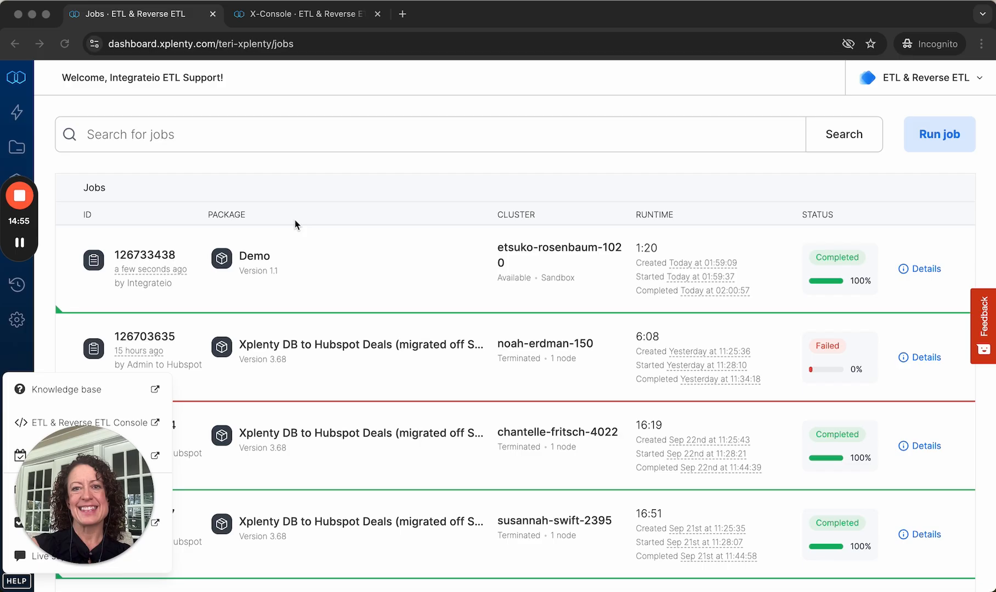
left_click(19, 196)
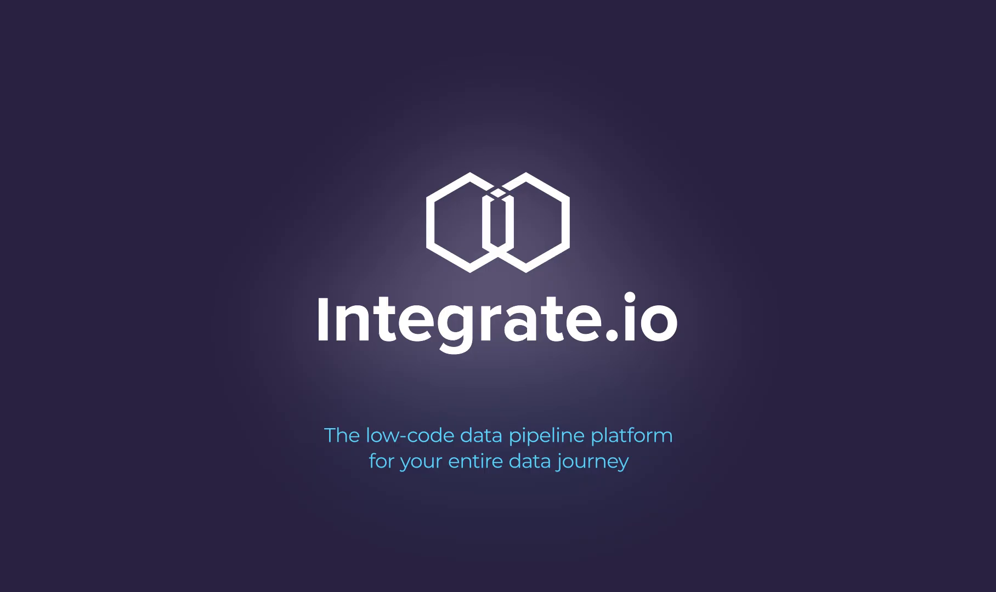